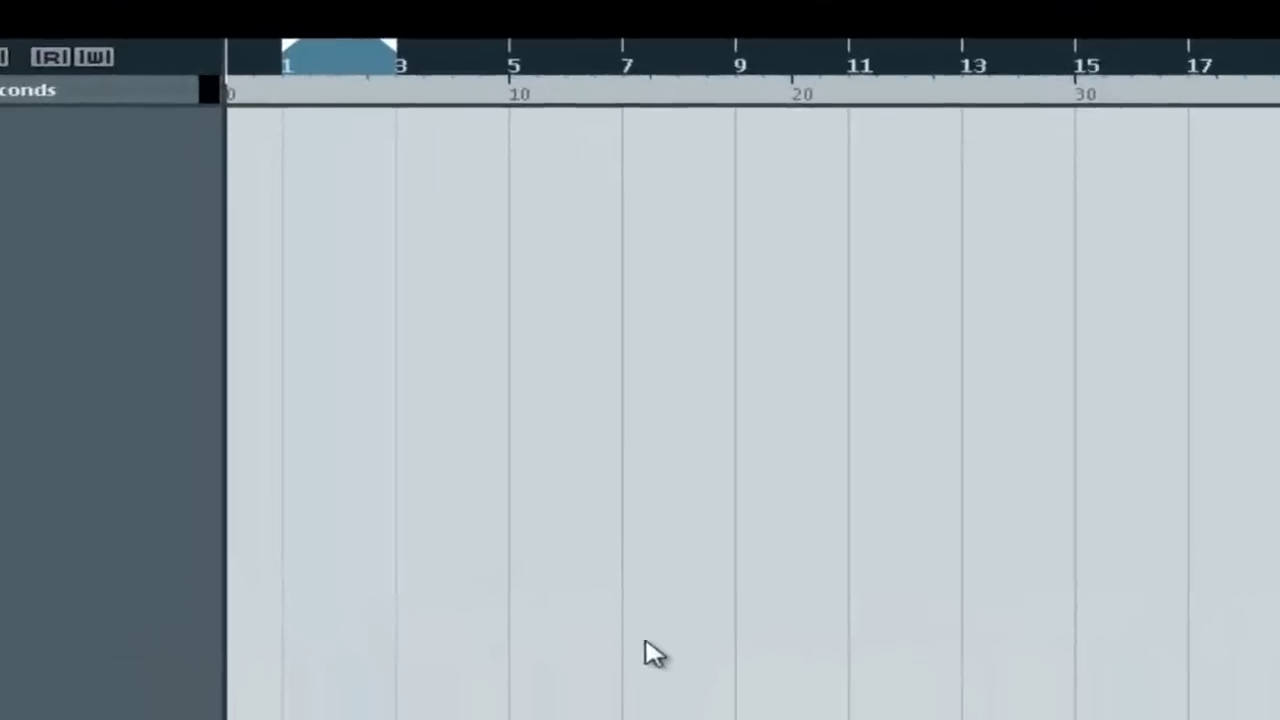
Load Monologue in the first VST instrument slot with an assigned MIDI track and show its available outputs.
key("F11")
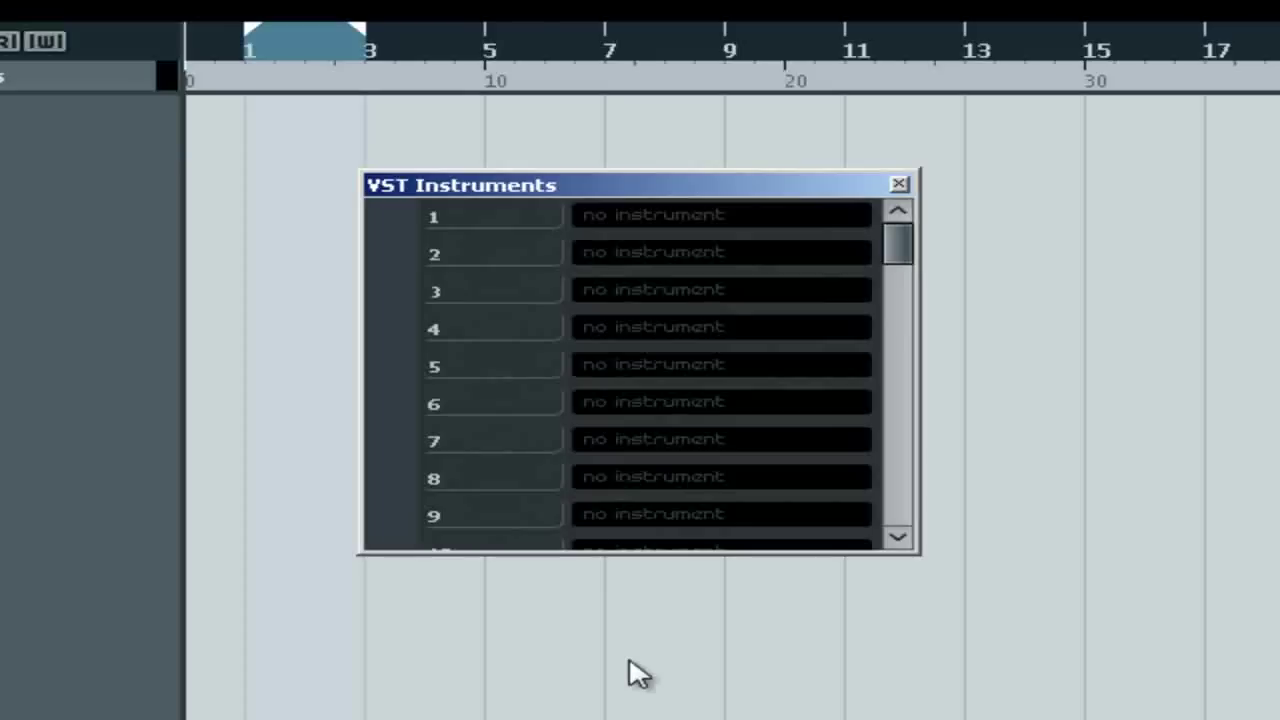
left_click(679, 212)
mouse_move(664, 400)
left_click(1165, 605)
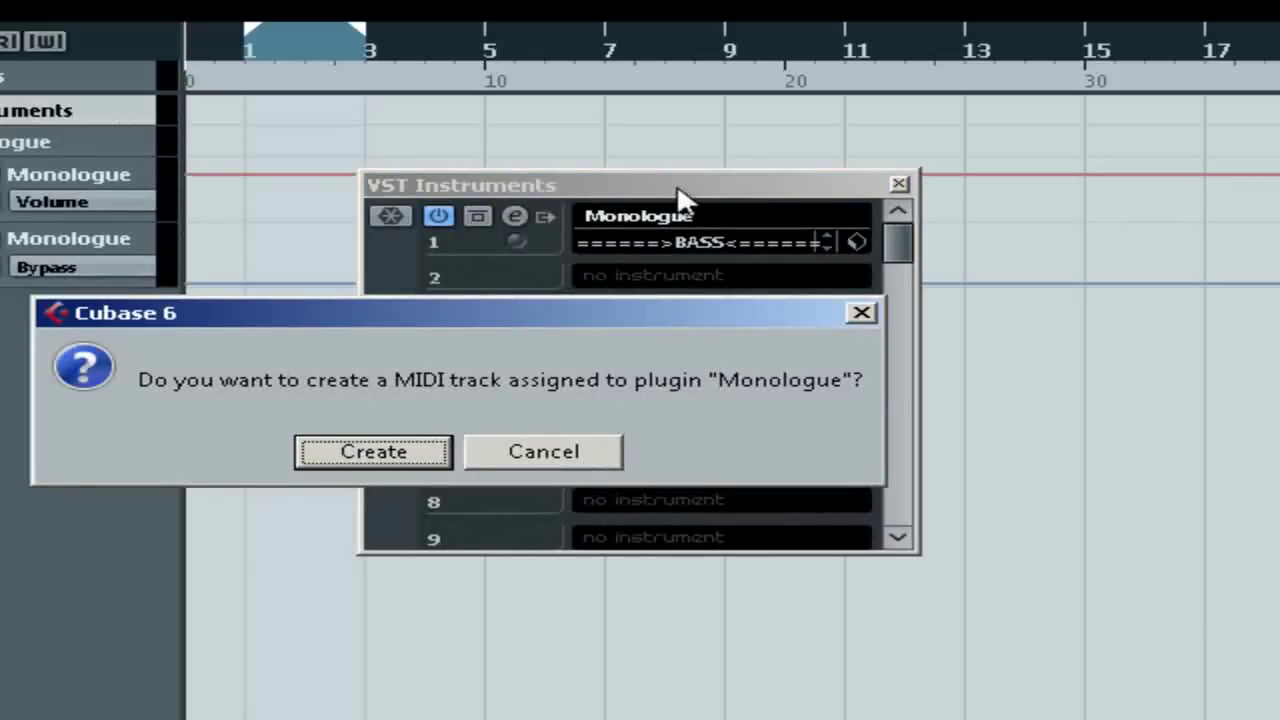
left_click(368, 452)
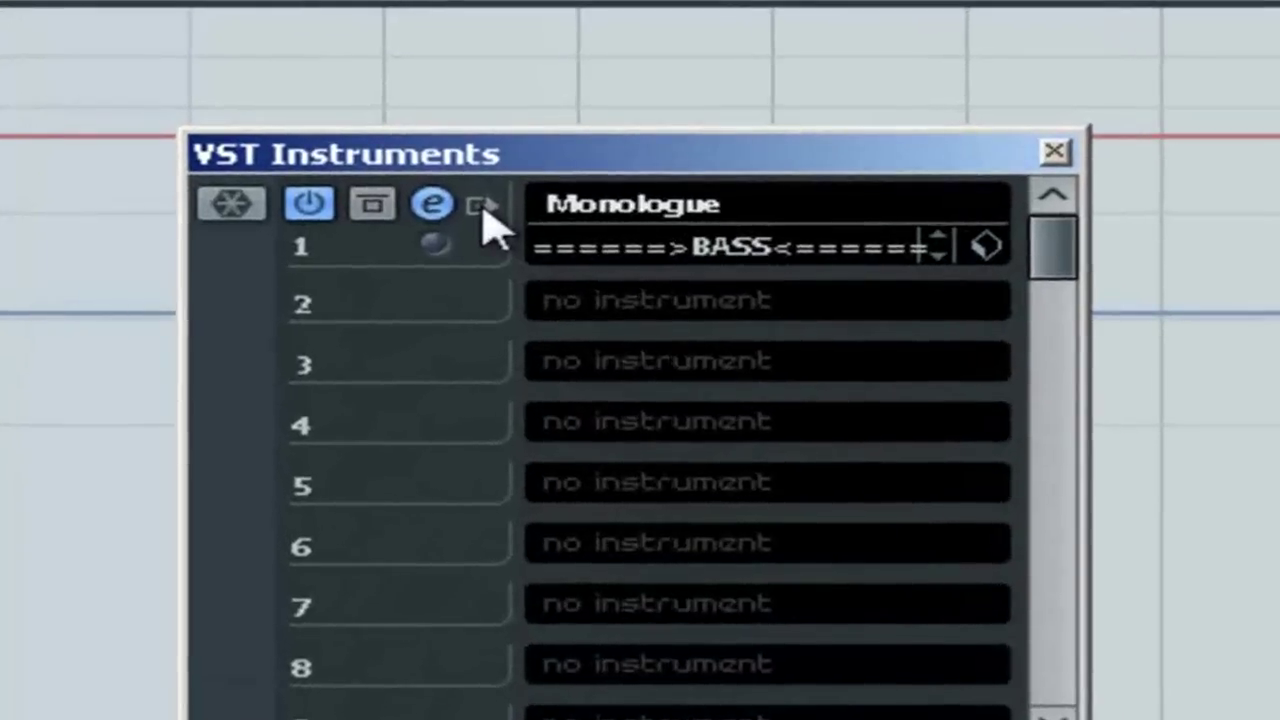
left_click(484, 206)
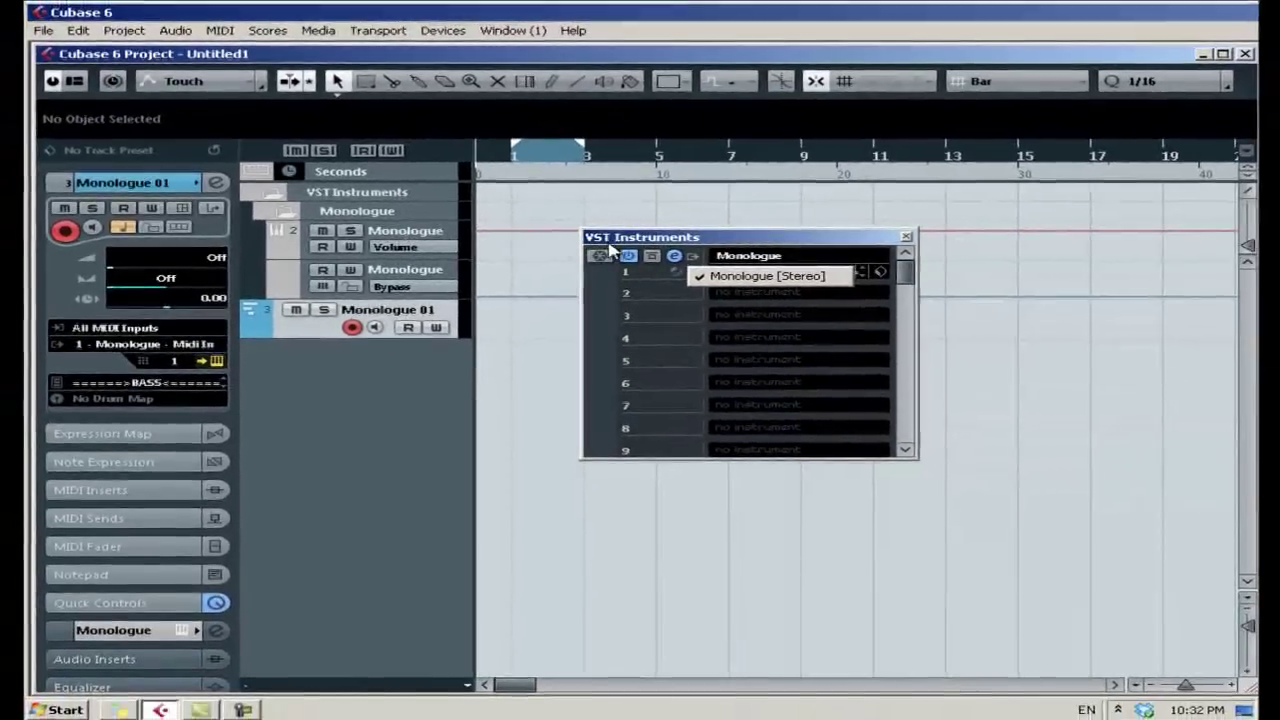
Replace the instrument in the first slot with Groove Agent ONE and create a MIDI track assigned to it.
left_click(826, 257)
left_click(826, 257)
left_click(826, 301)
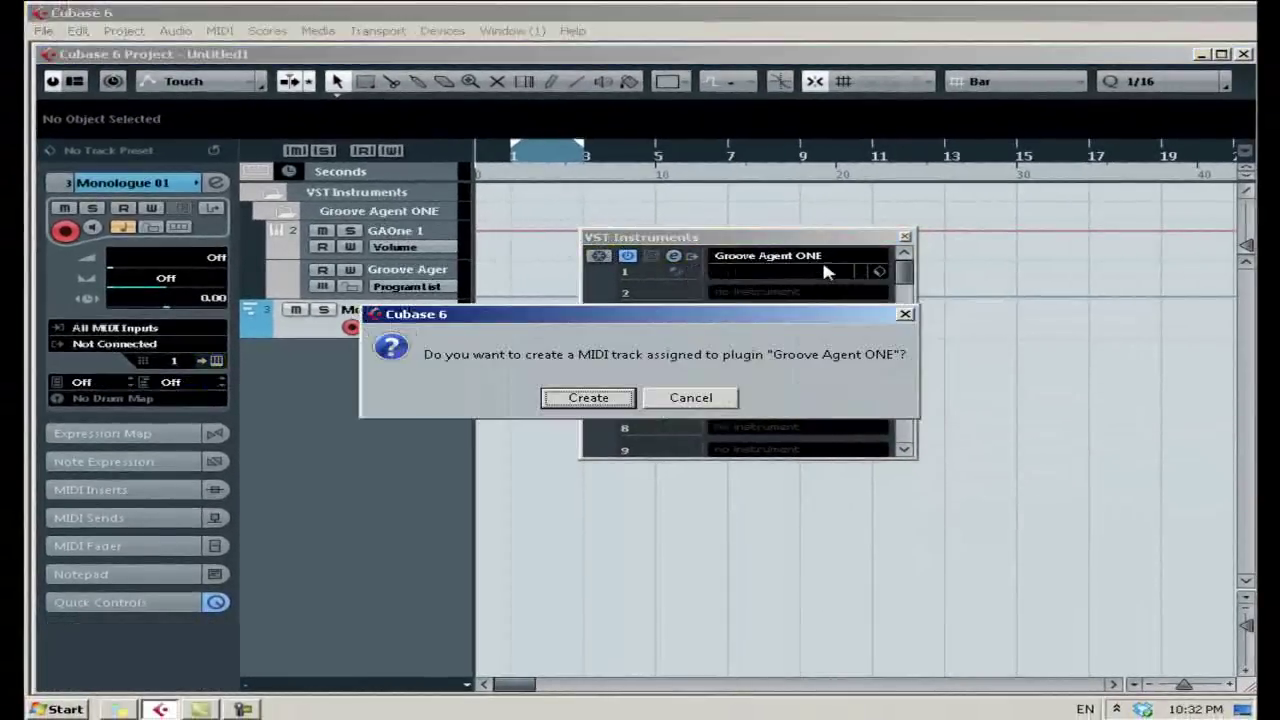
left_click(604, 397)
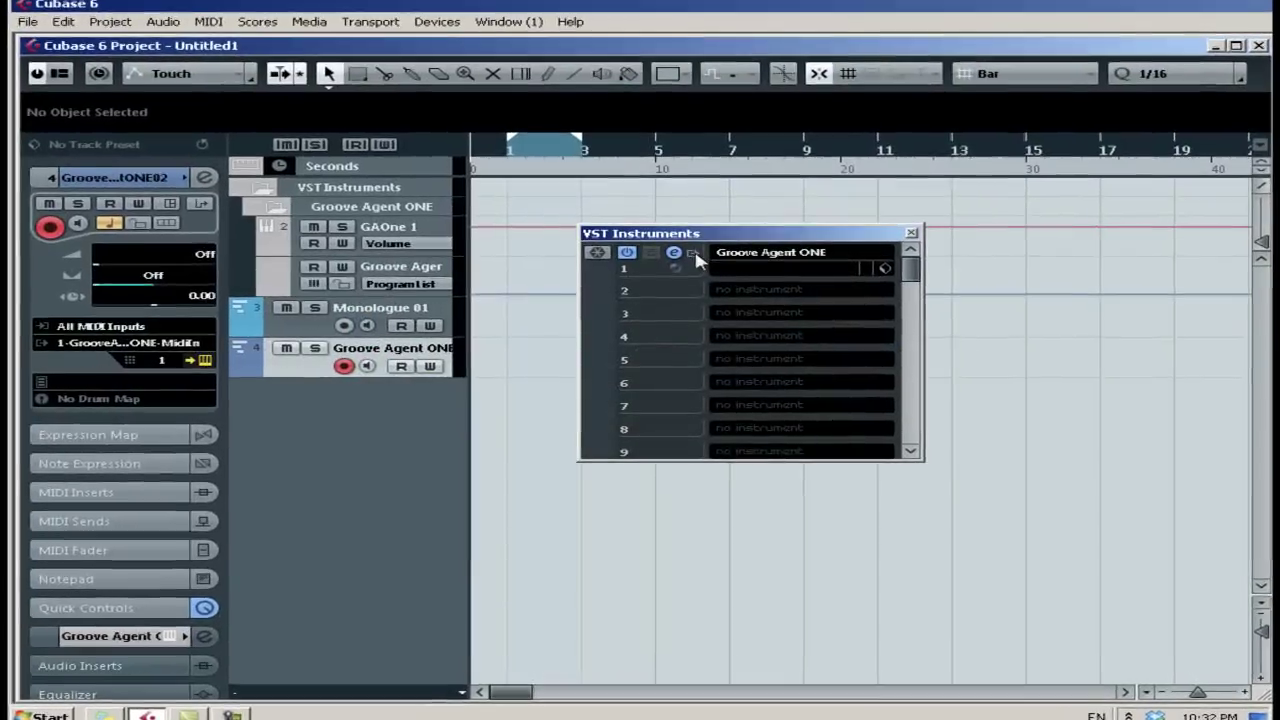
Activate the GAOne 2 and GAOne 3 stereo outputs of Groove Agent ONE and move its automation track below the output tracks.
left_click(695, 254)
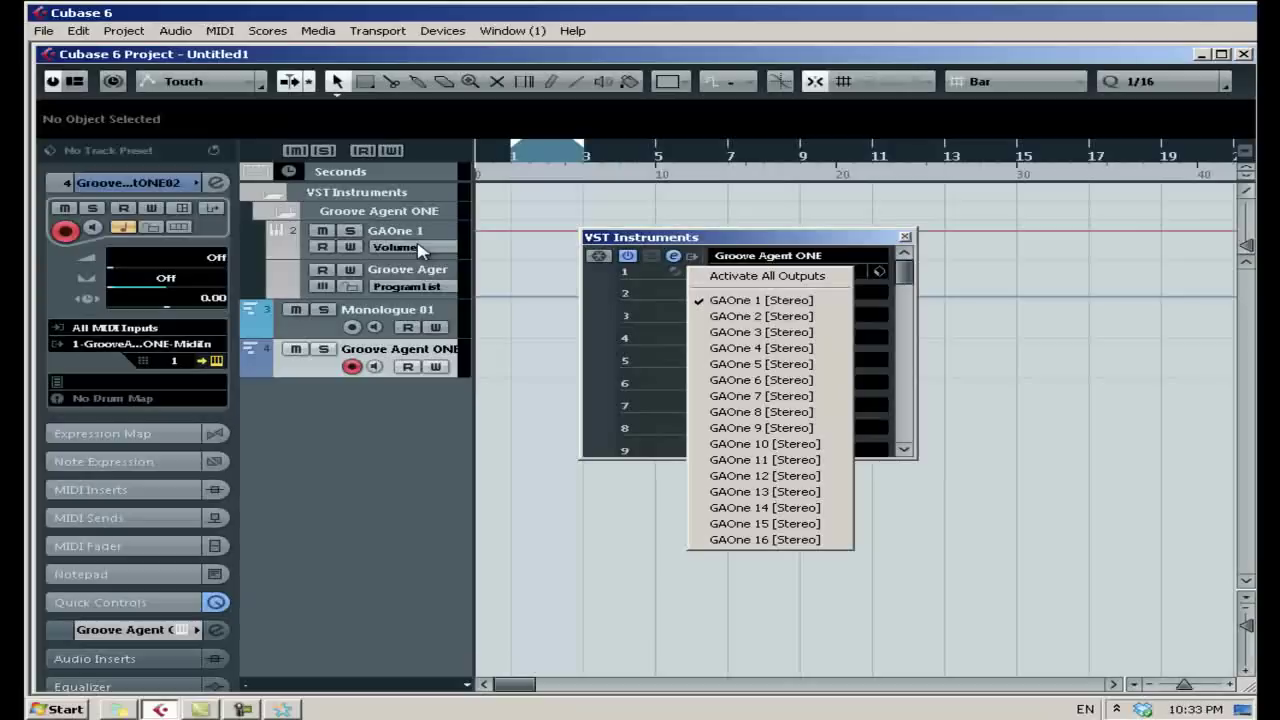
left_click(748, 318)
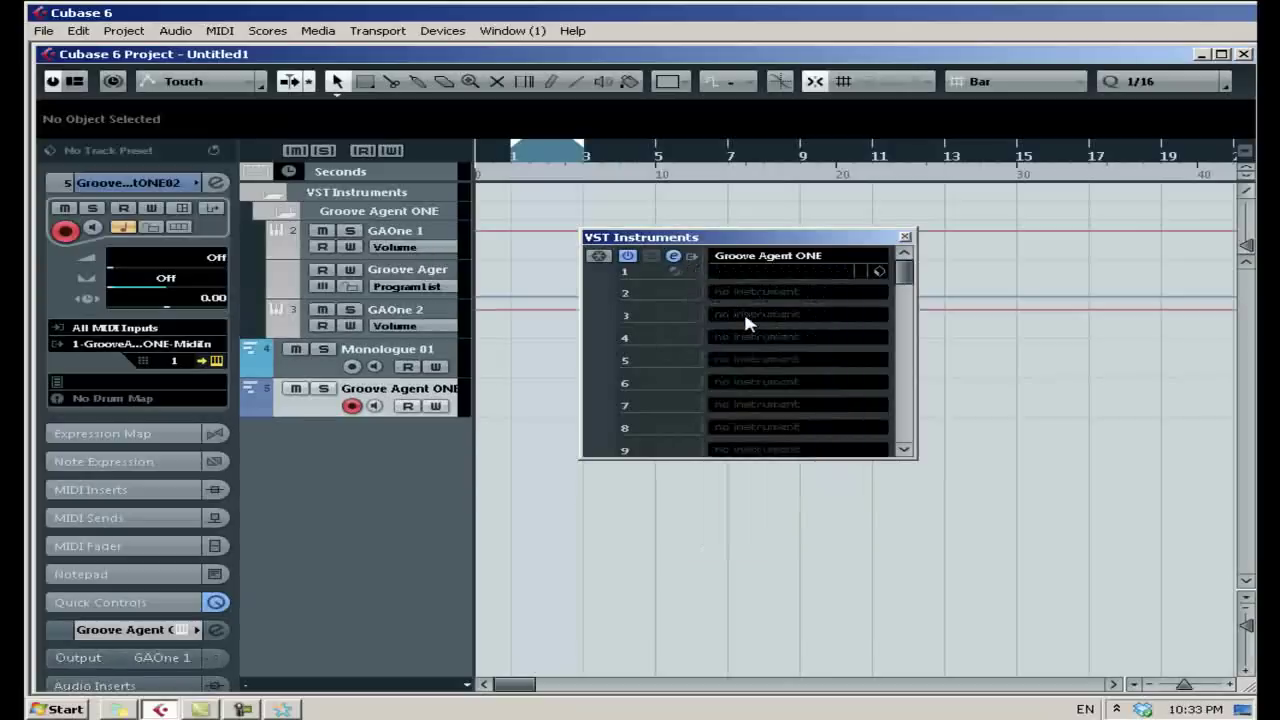
left_click(690, 258)
left_click(726, 332)
left_click_drag(428, 278, 462, 336)
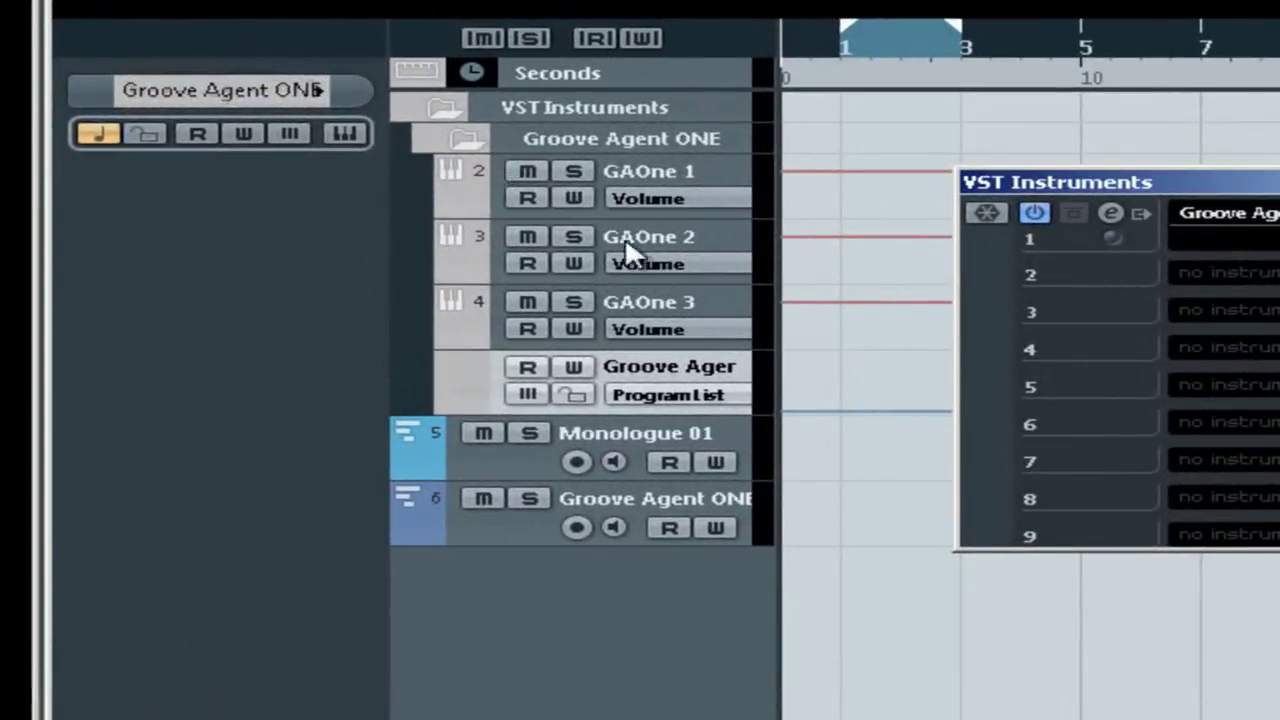
Open Groove Agent ONE's editor and load the Elecktro Funk Kit preset.
left_click(503, 460)
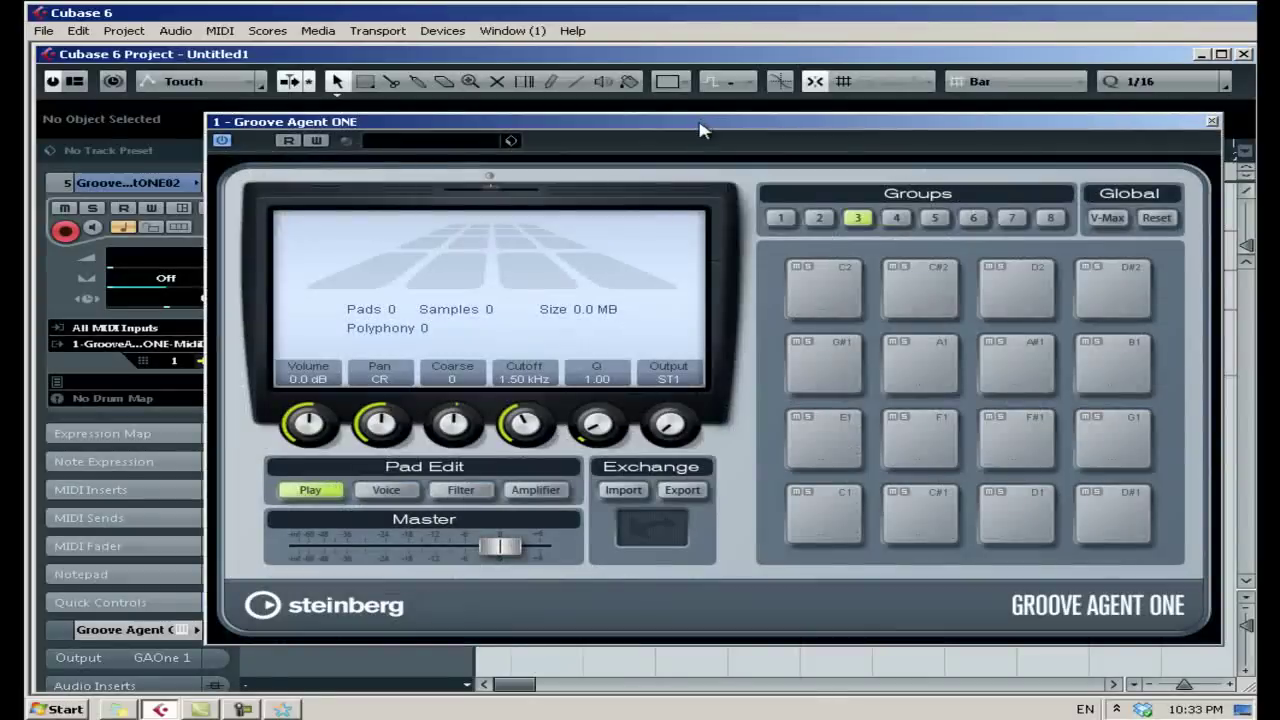
left_click_drag(704, 124, 663, 112)
left_click(407, 131)
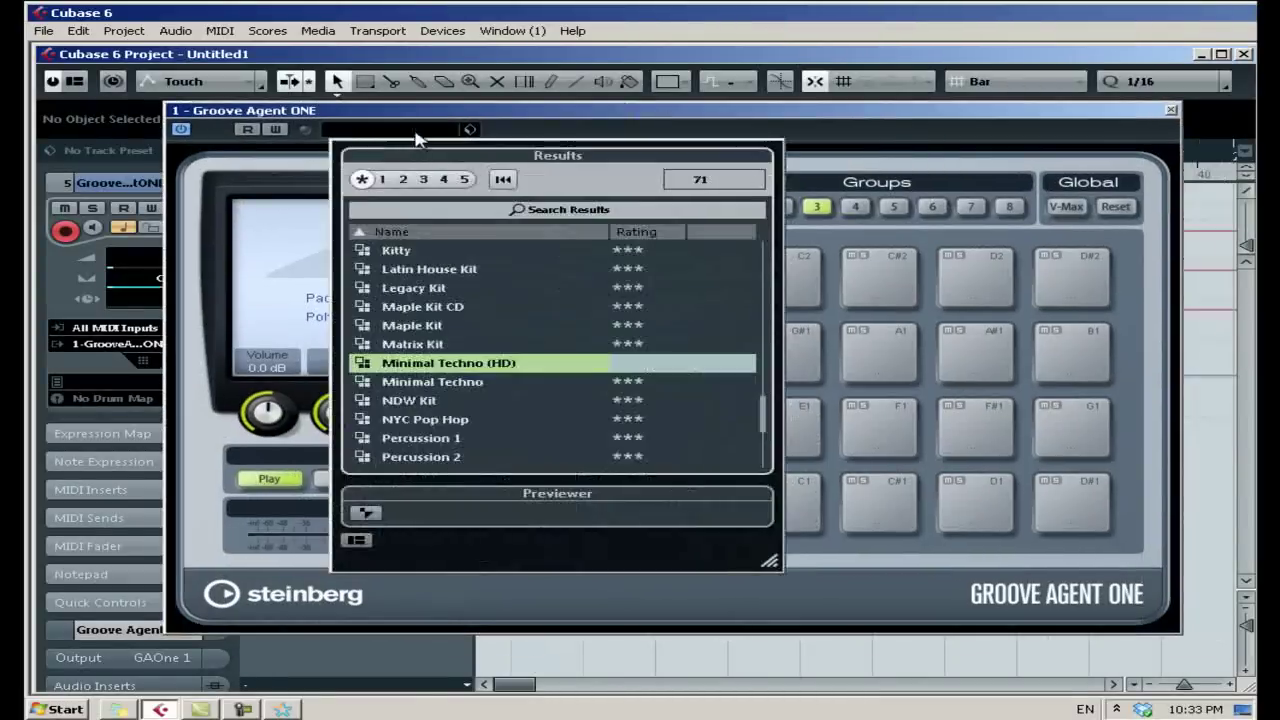
scroll(515, 328, "up", 5)
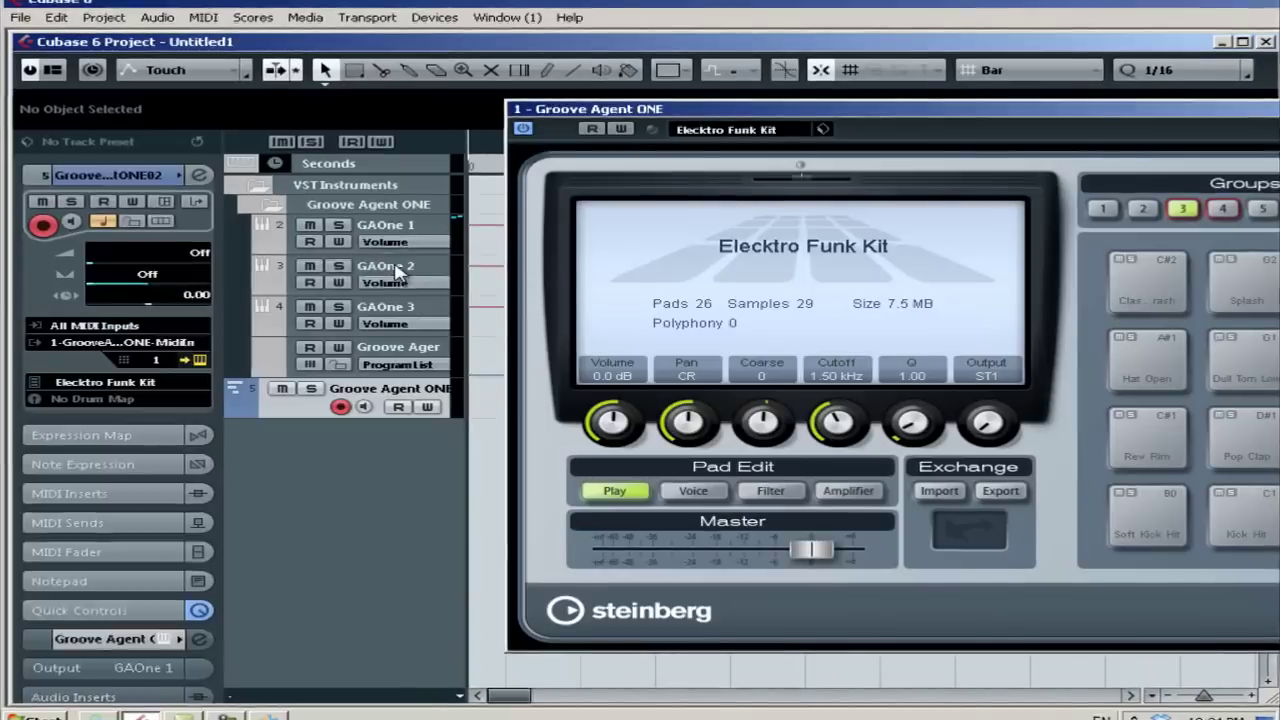
Rename the GAOne 2 output track as Snare and the GAOne 3 output track as HH.
double_click(396, 268)
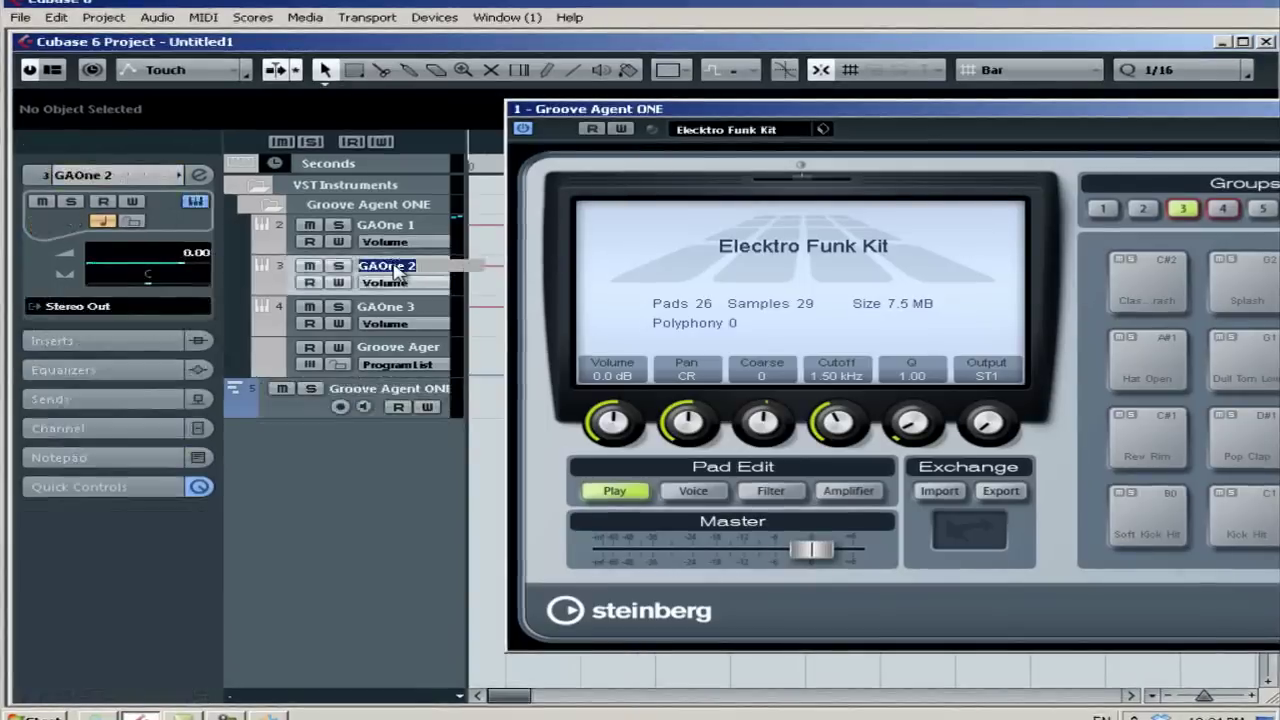
type("Snare")
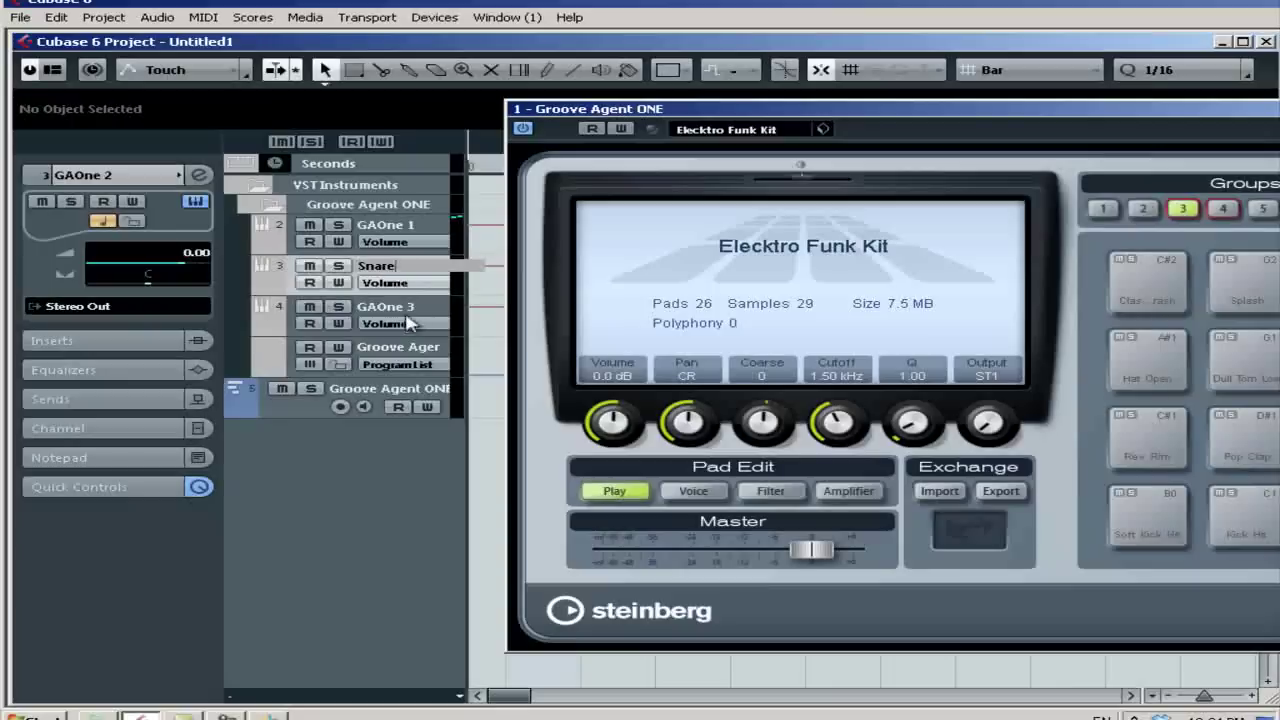
double_click(409, 311)
type("HH")
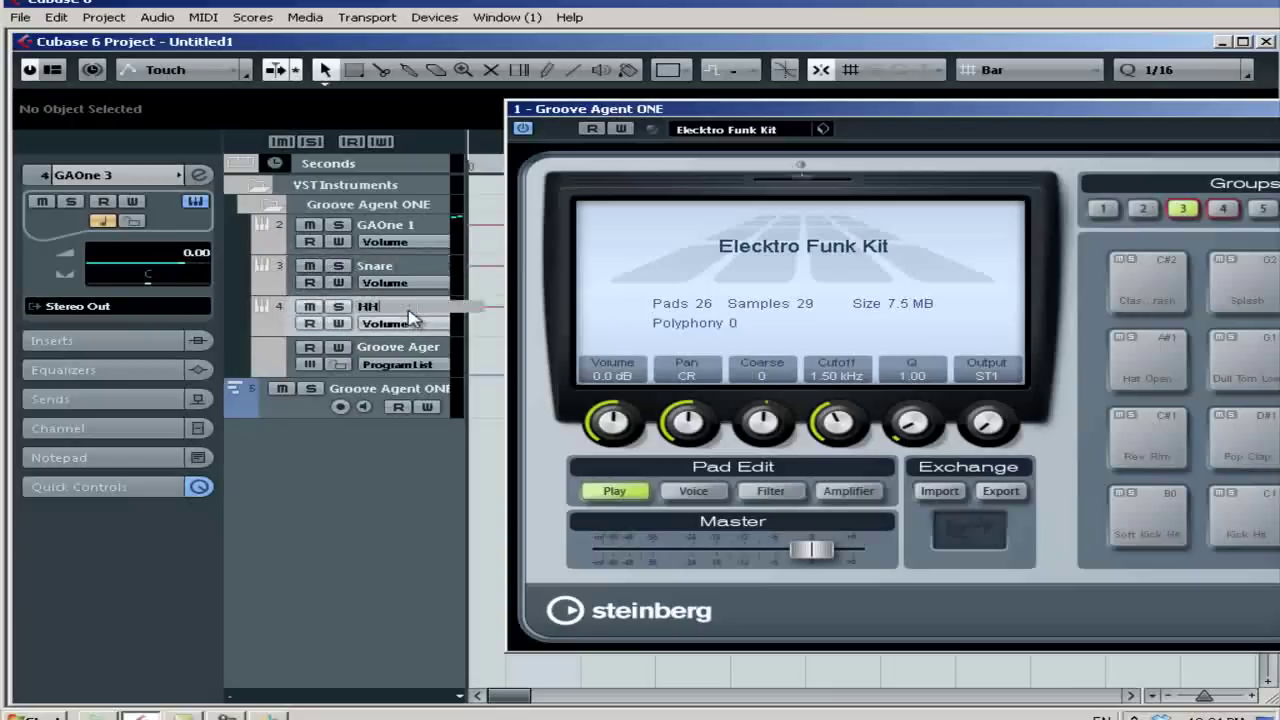
key("Return")
Route the Slam Sn pad of Groove Agent ONE to output ST2.
left_click_drag(972, 111, 686, 121)
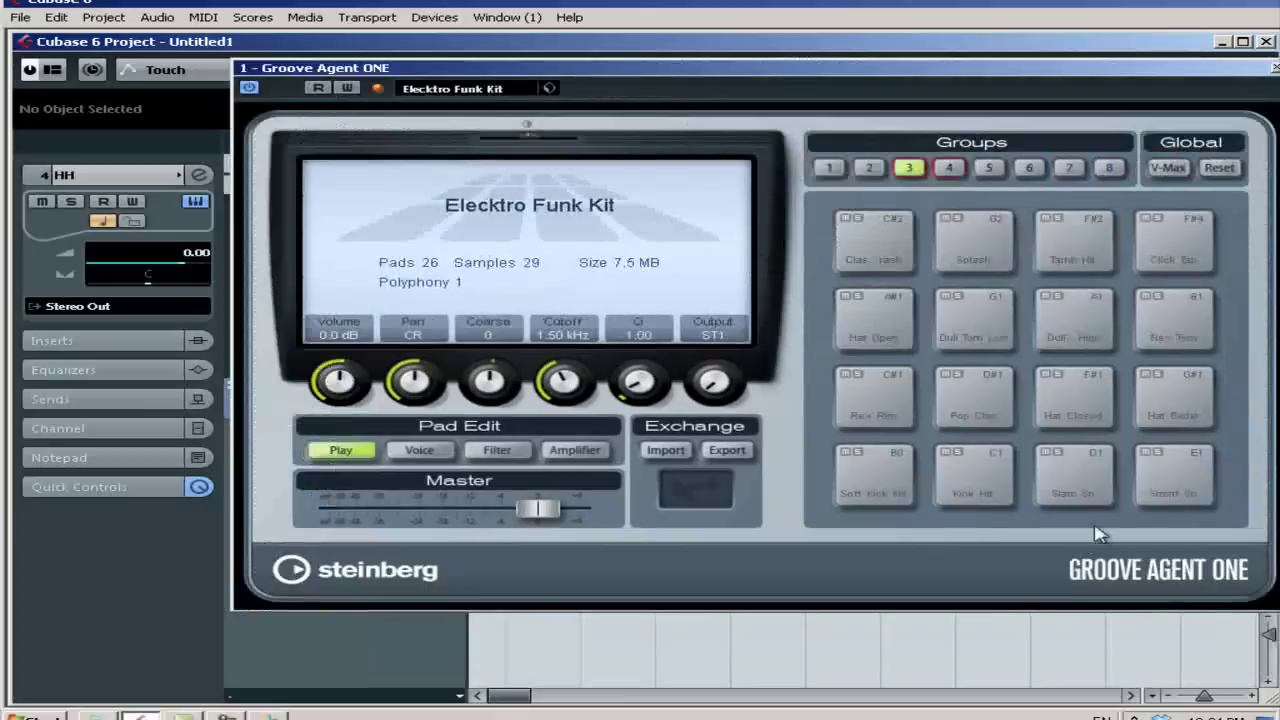
left_click(1093, 482)
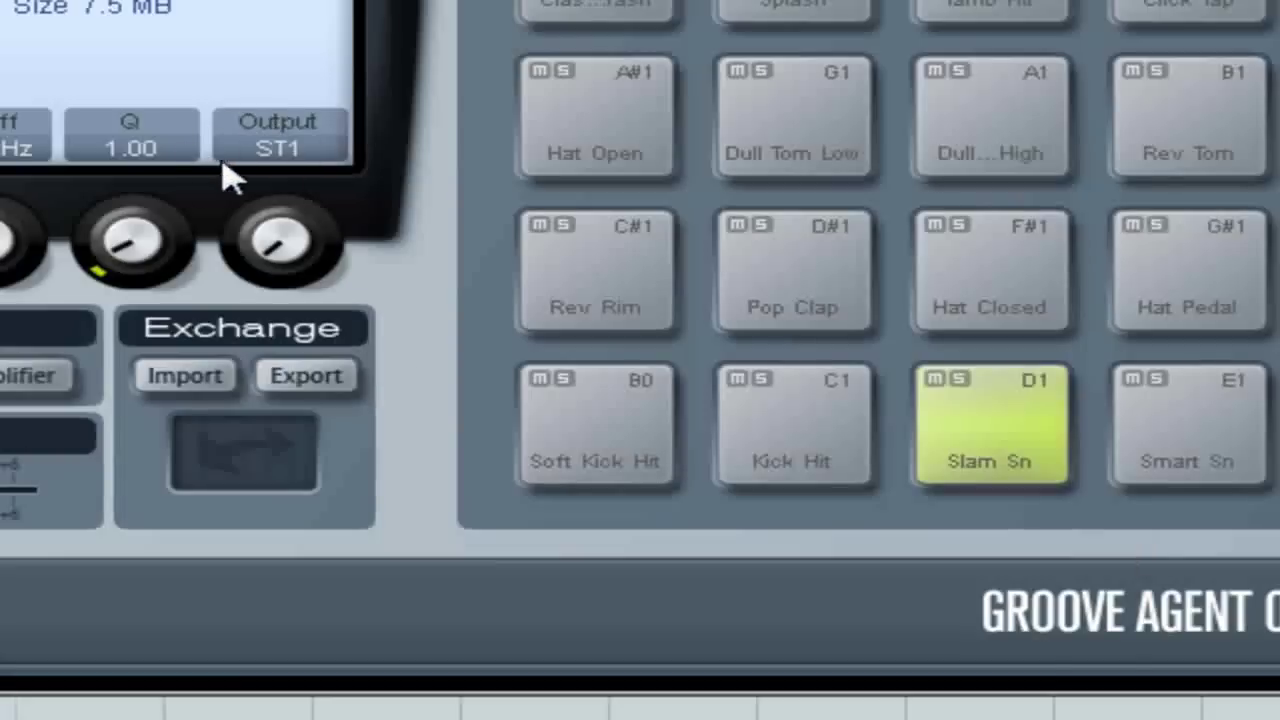
left_click_drag(297, 249, 298, 240)
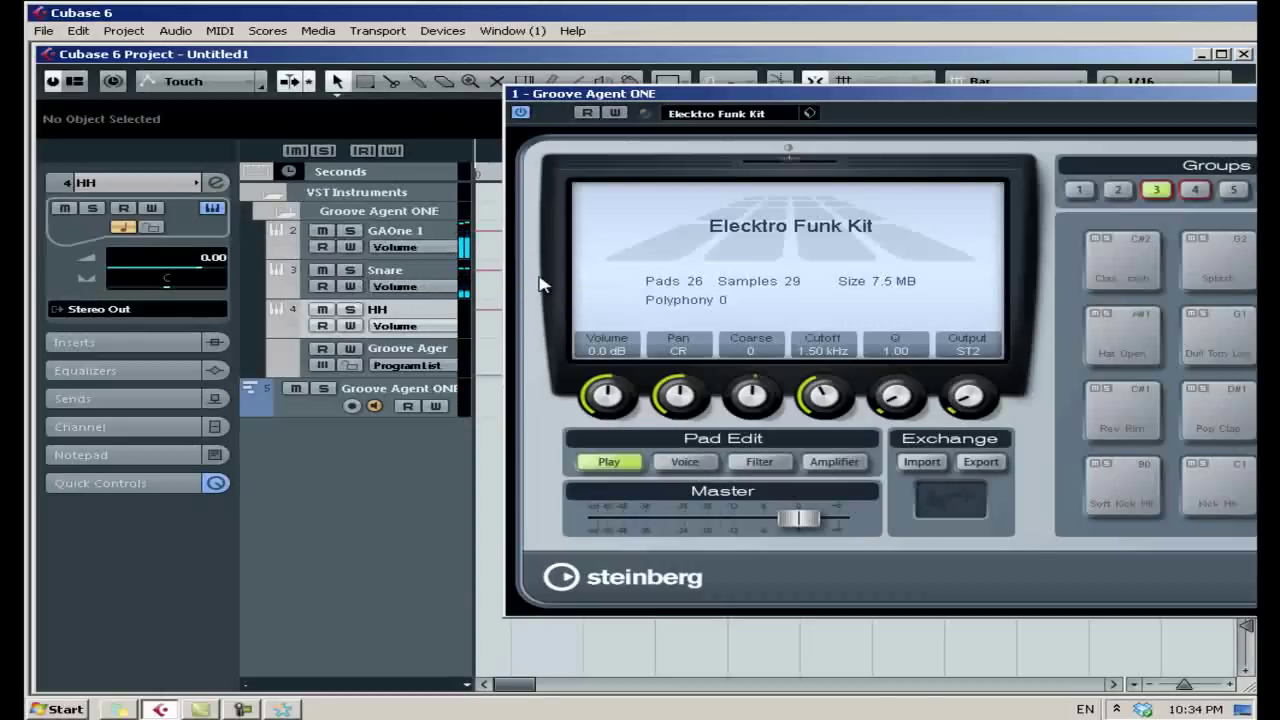
Add the RoomWorks reverb to the first insert slot of the Snare track.
left_click(432, 278)
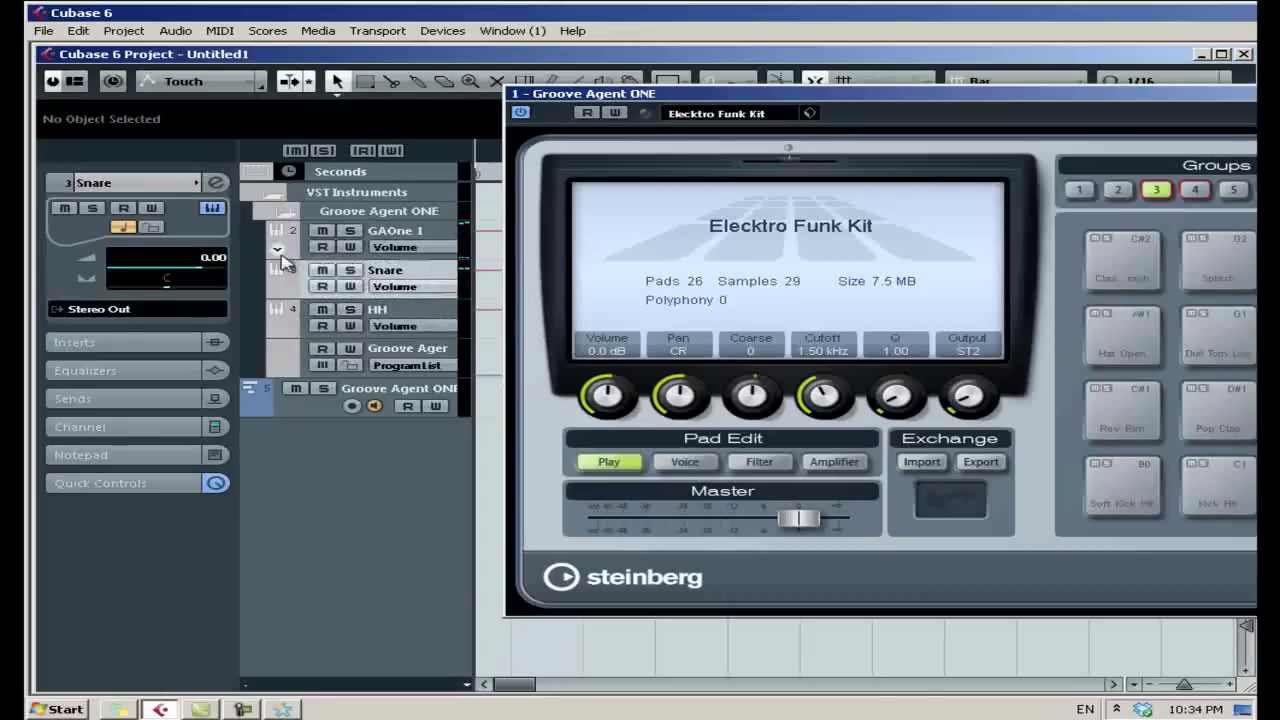
left_click(145, 344)
left_click(140, 258)
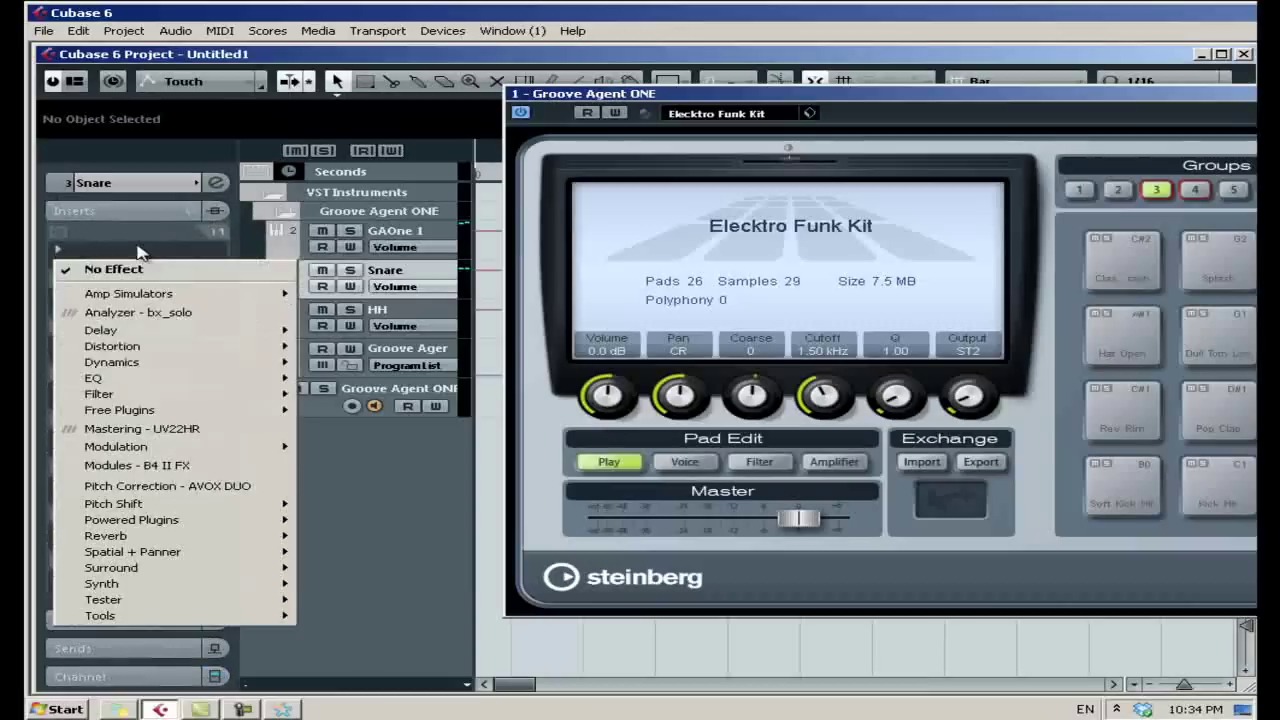
mouse_move(262, 540)
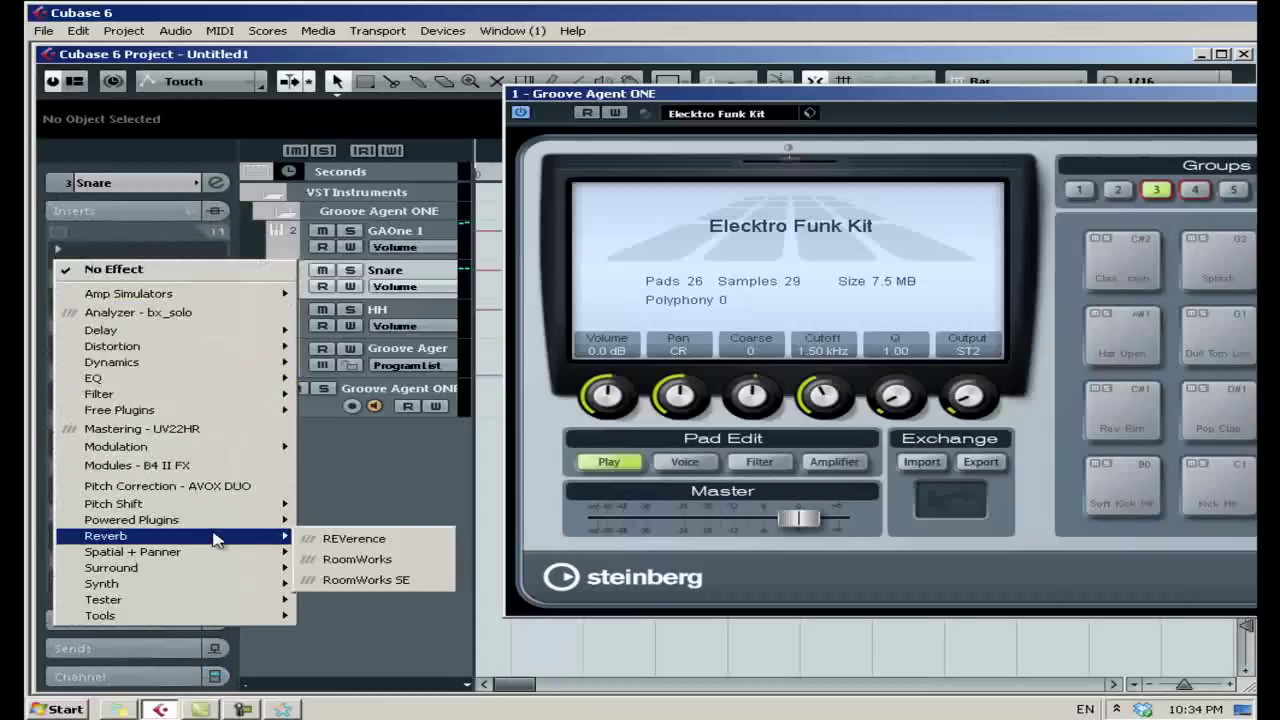
left_click(356, 559)
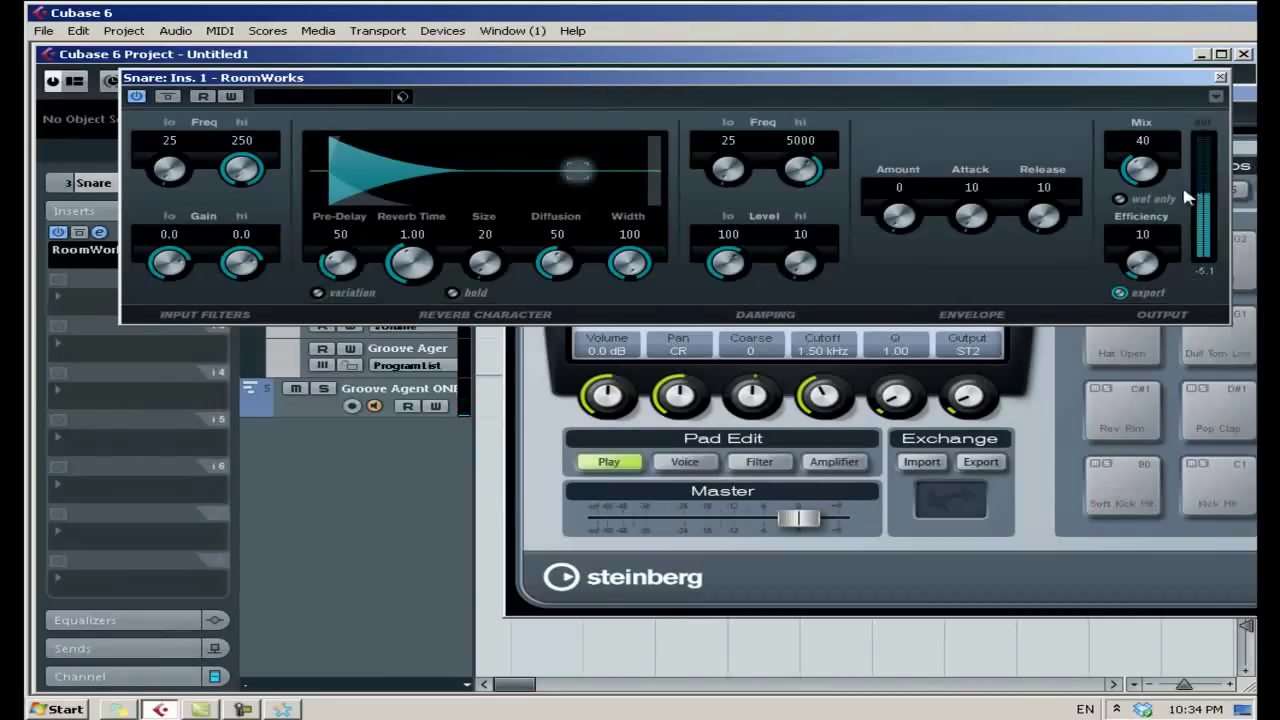
Set the Snare's RoomWorks mix to 19, pre-delay to 116 and reverb time to 3.76, and close the plug-in.
left_click_drag(1140, 172, 1137, 207)
left_click_drag(340, 264, 335, 229)
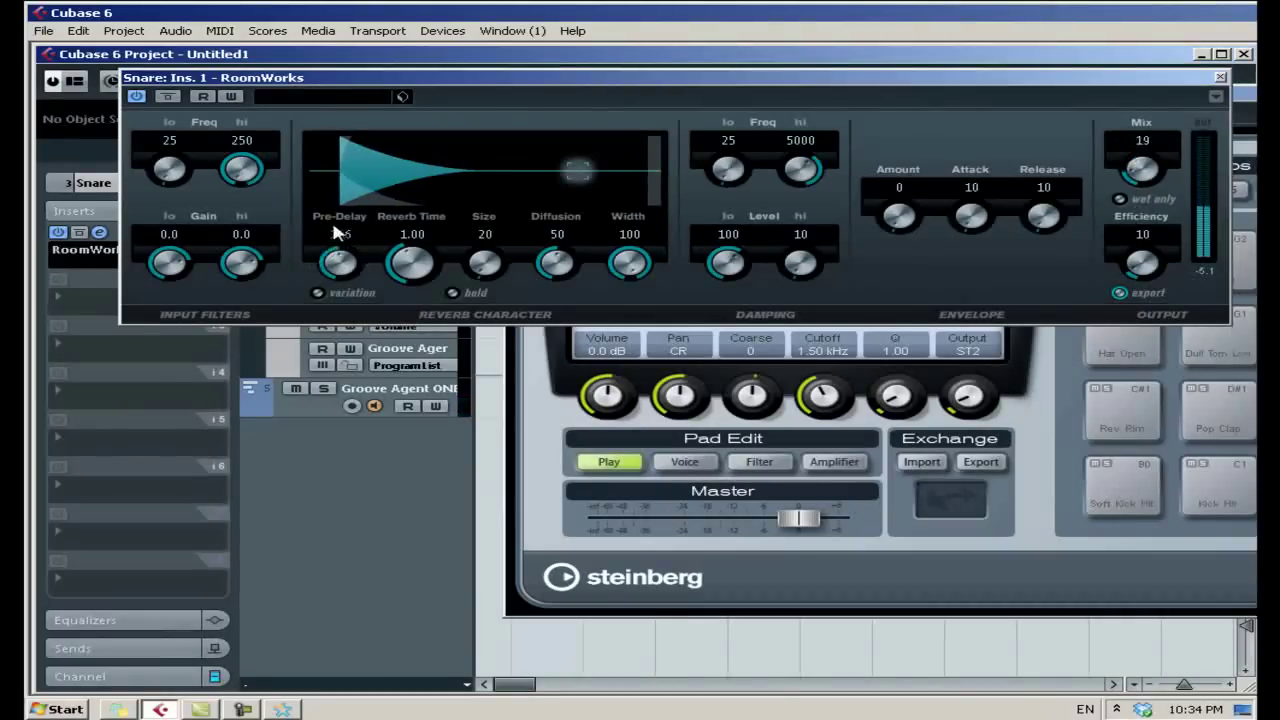
left_click_drag(433, 273, 434, 237)
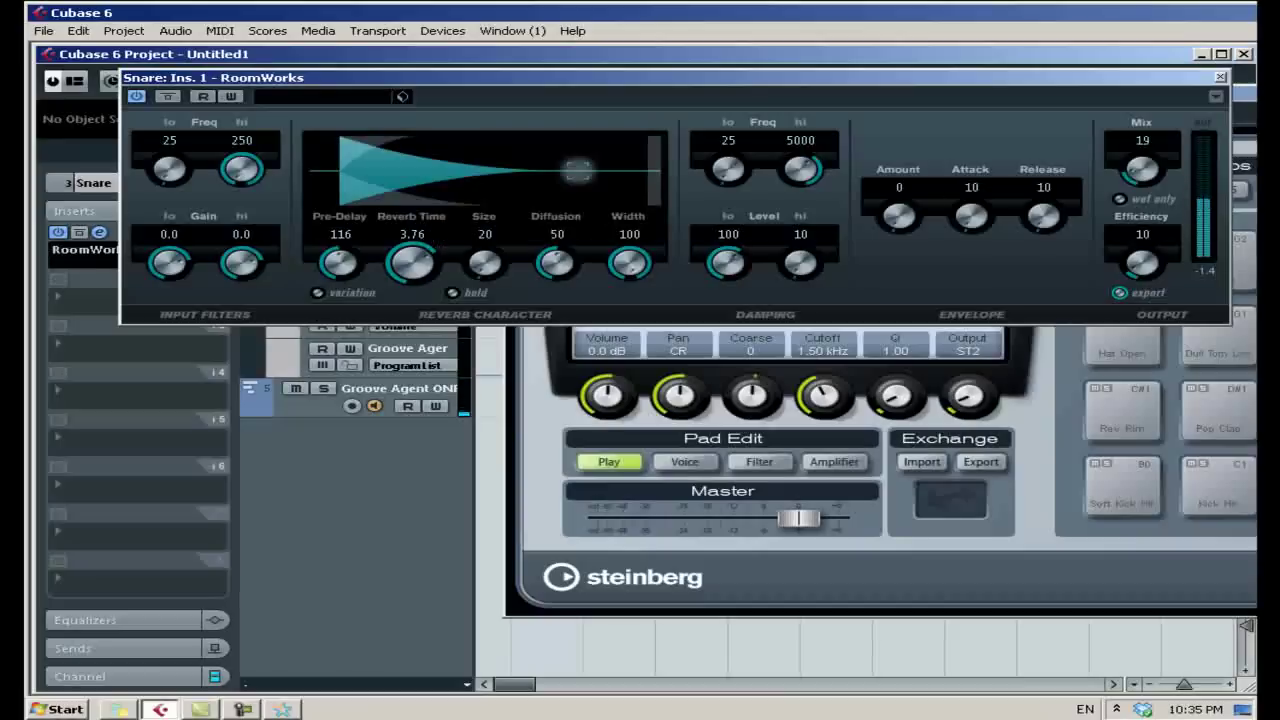
left_click(1220, 77)
Route the Hat Closed and Hat Open pads of Groove Agent ONE to output ST3.
left_click_drag(1245, 100, 935, 120)
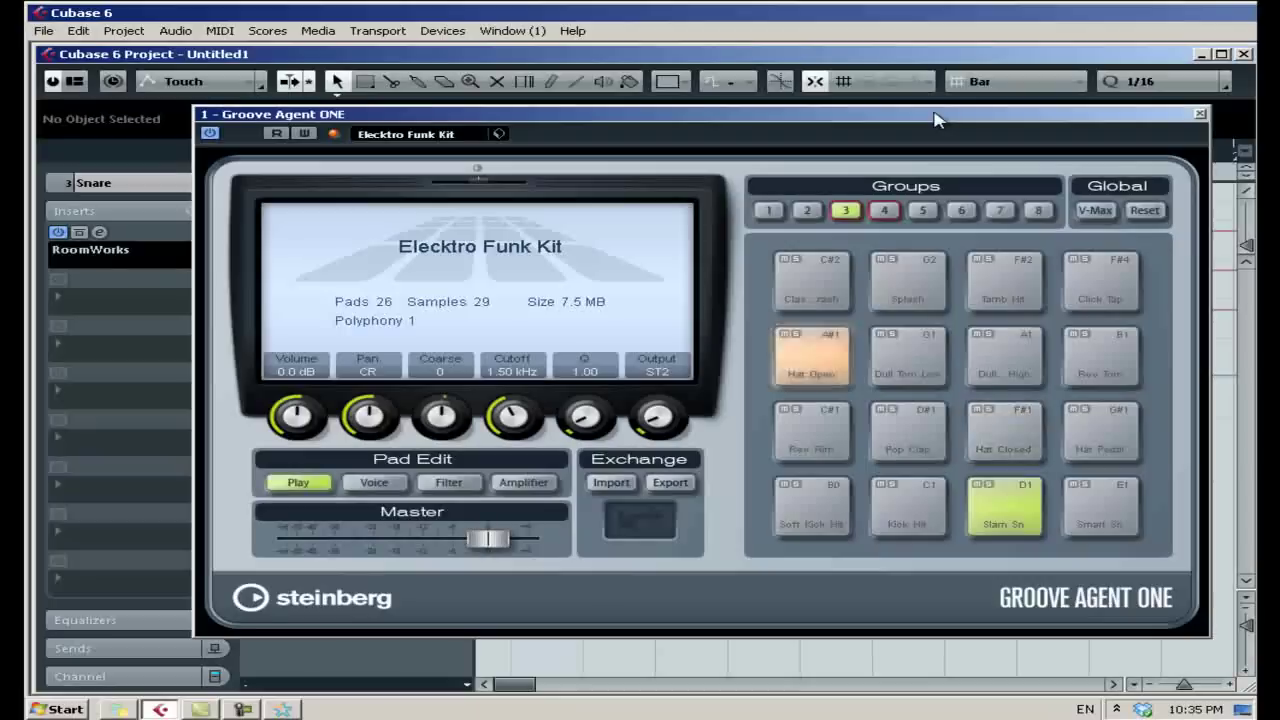
left_click_drag(935, 119, 1175, 77)
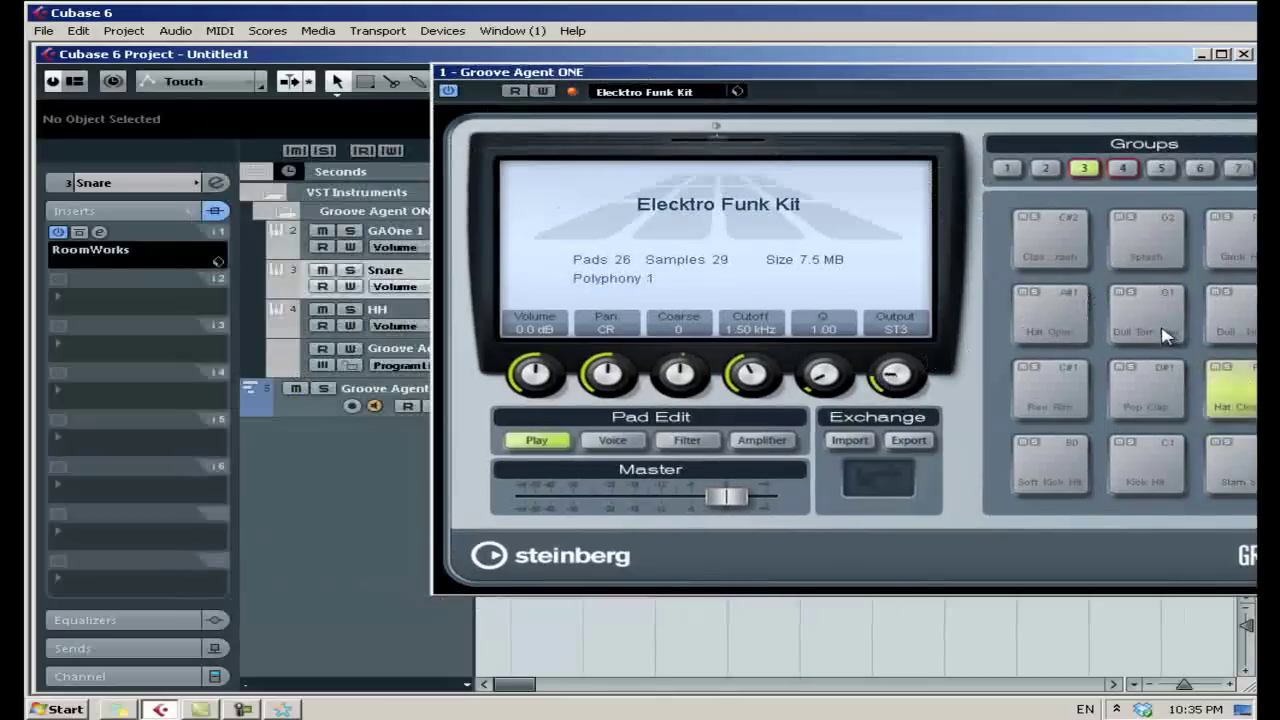
left_click(1048, 320)
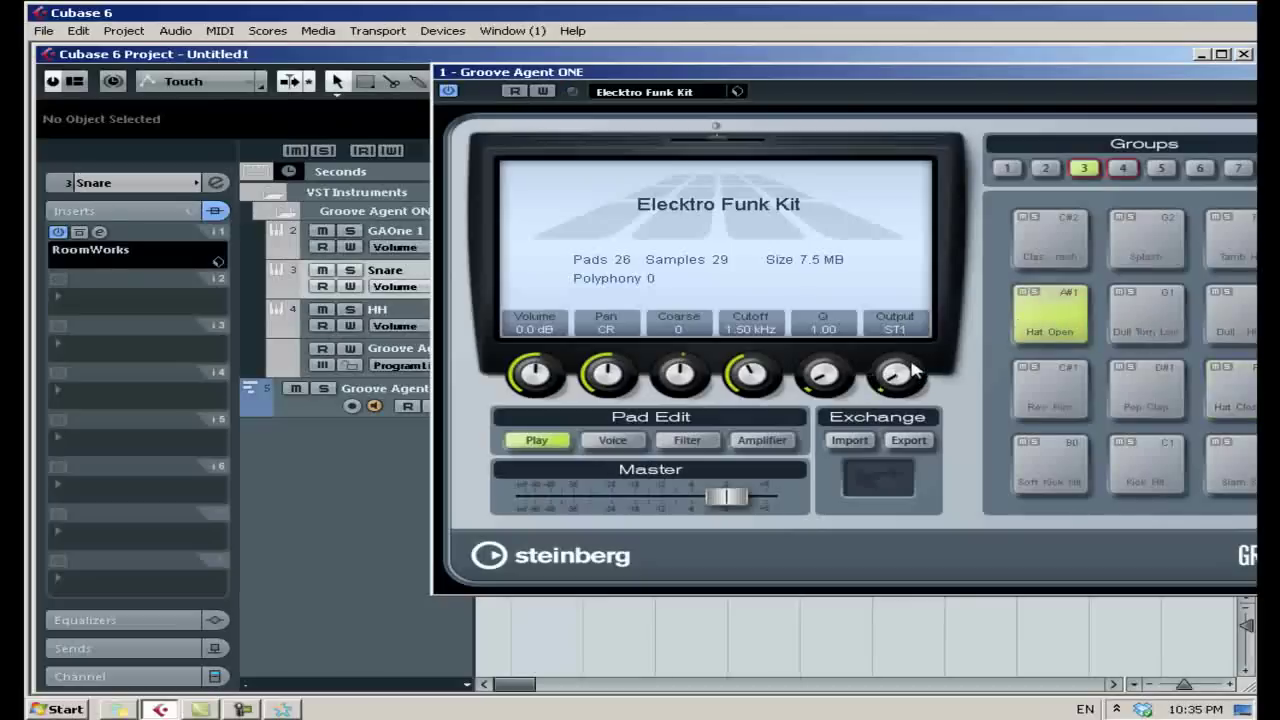
left_click_drag(912, 370, 918, 352)
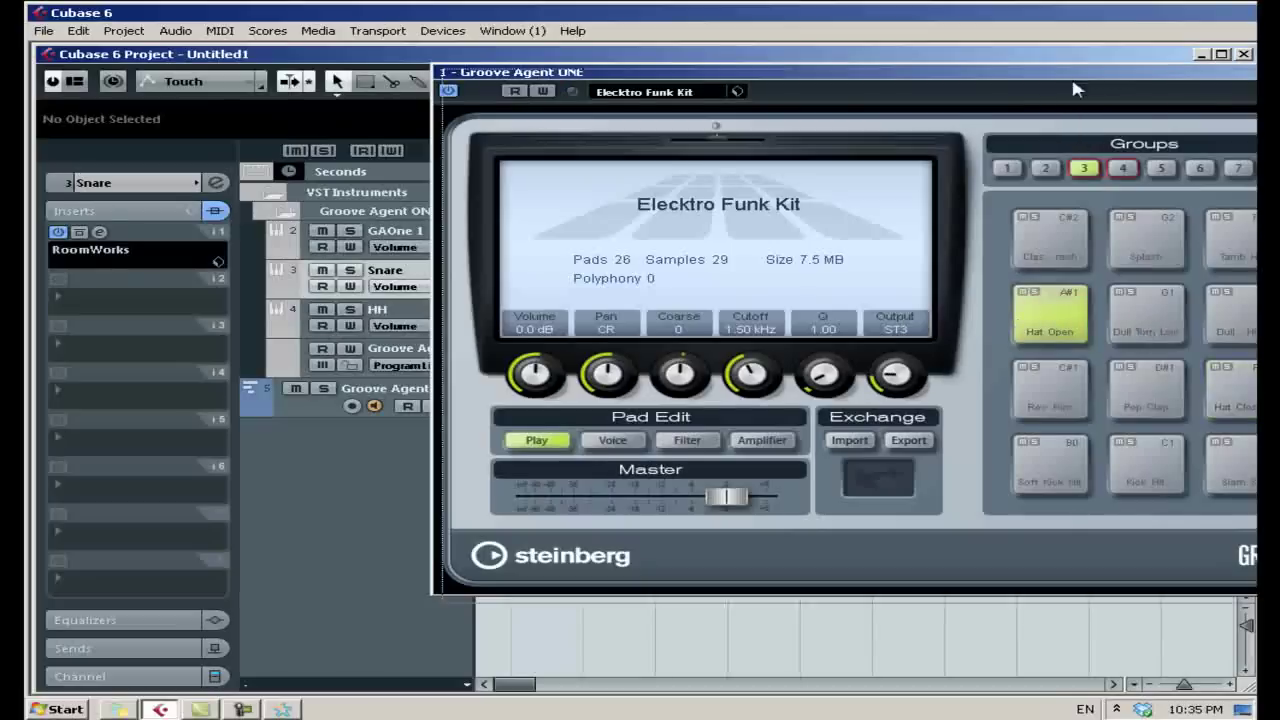
left_click_drag(1068, 76, 1166, 100)
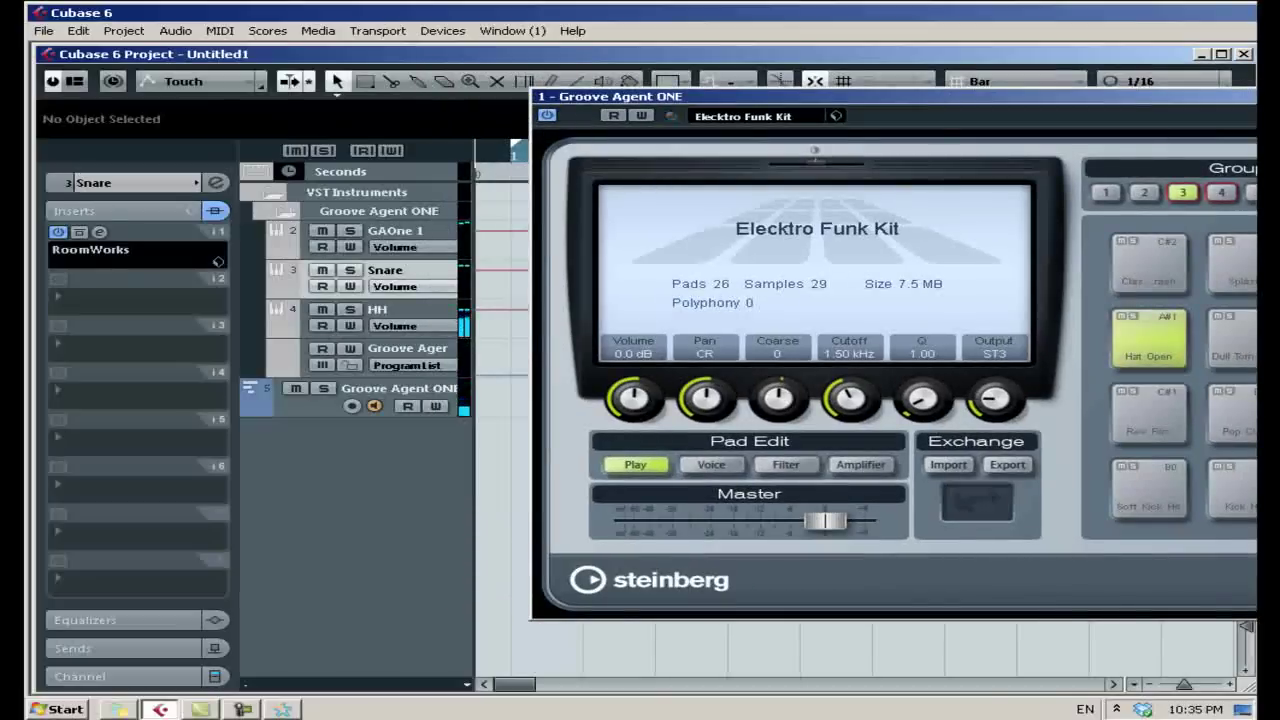
Close the Groove Agent ONE editor and add ModMachine to the first insert slot of the HH track.
key("ctrl+w")
left_click(423, 316)
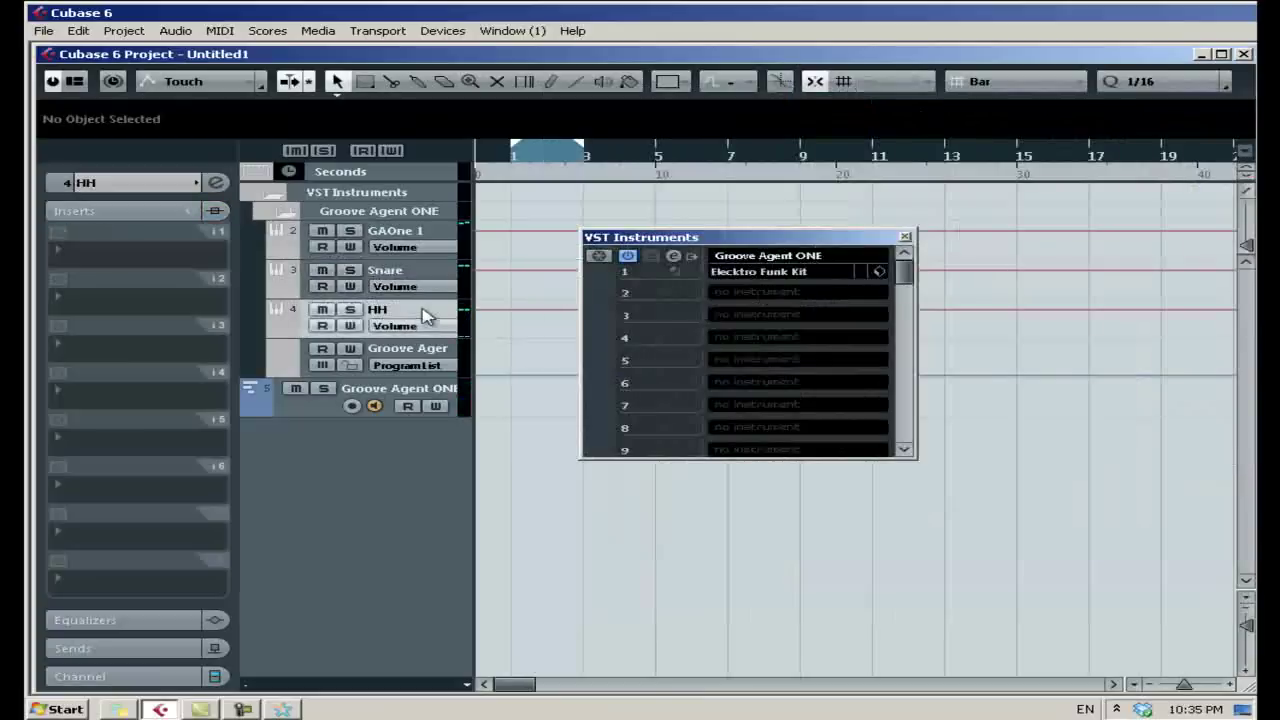
left_click(90, 268)
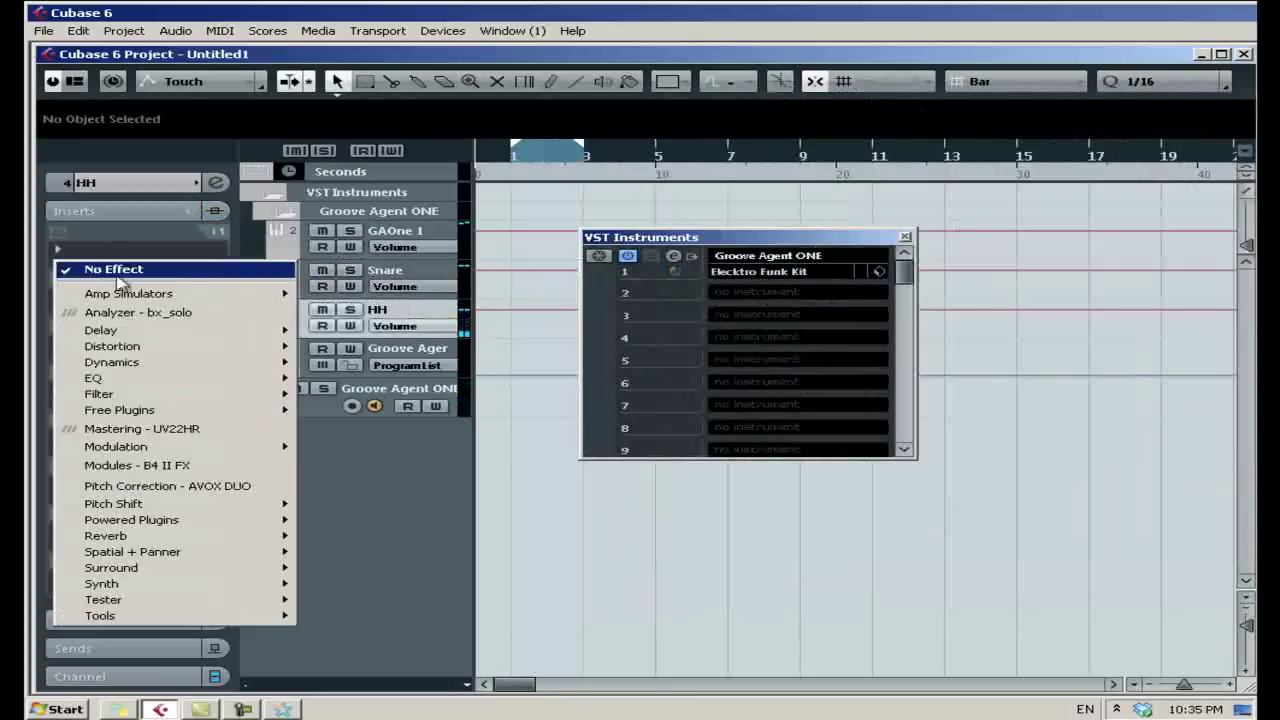
mouse_move(170, 332)
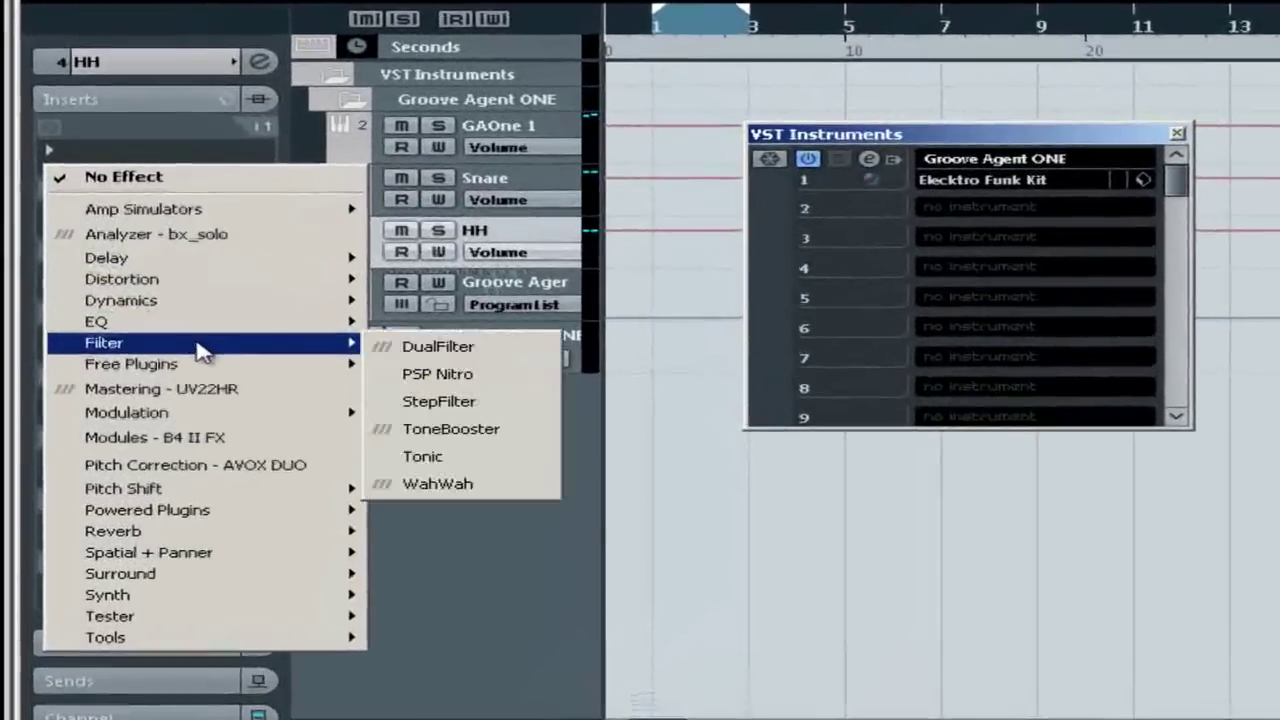
left_click(358, 349)
Load the Madonna preset in the HH track's ModMachine.
left_click(856, 44)
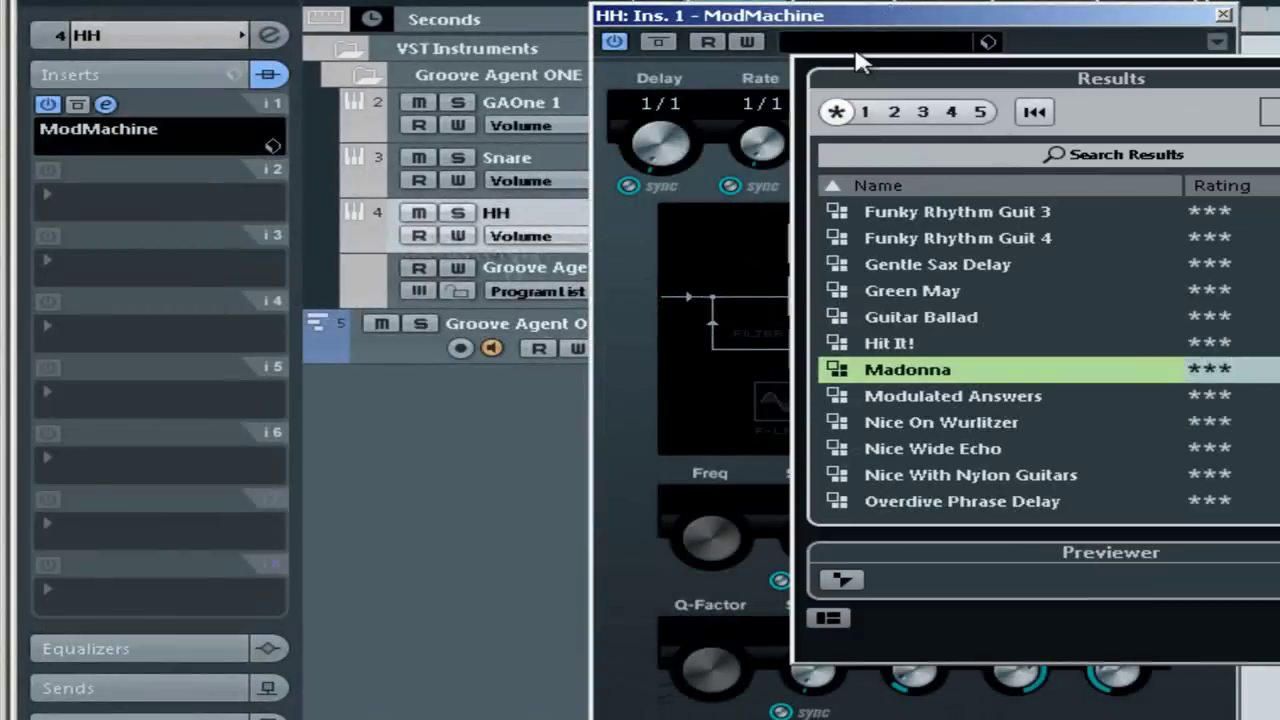
scroll(934, 335, "down", 3)
scroll(934, 335, "up", 5)
double_click(938, 455)
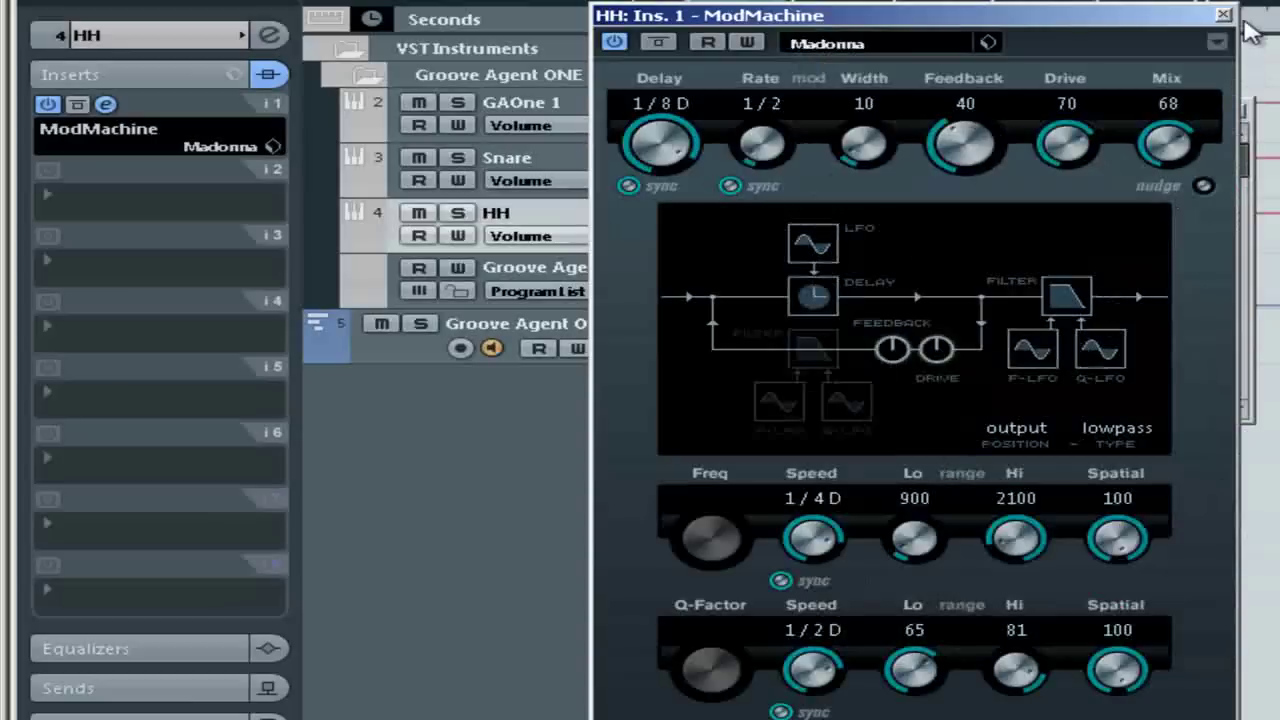
Set ModMachine's mix to 76, feedback to 62 and width to 100, and close the plug-in.
left_click_drag(1188, 143, 1187, 124)
left_click_drag(965, 145, 965, 90)
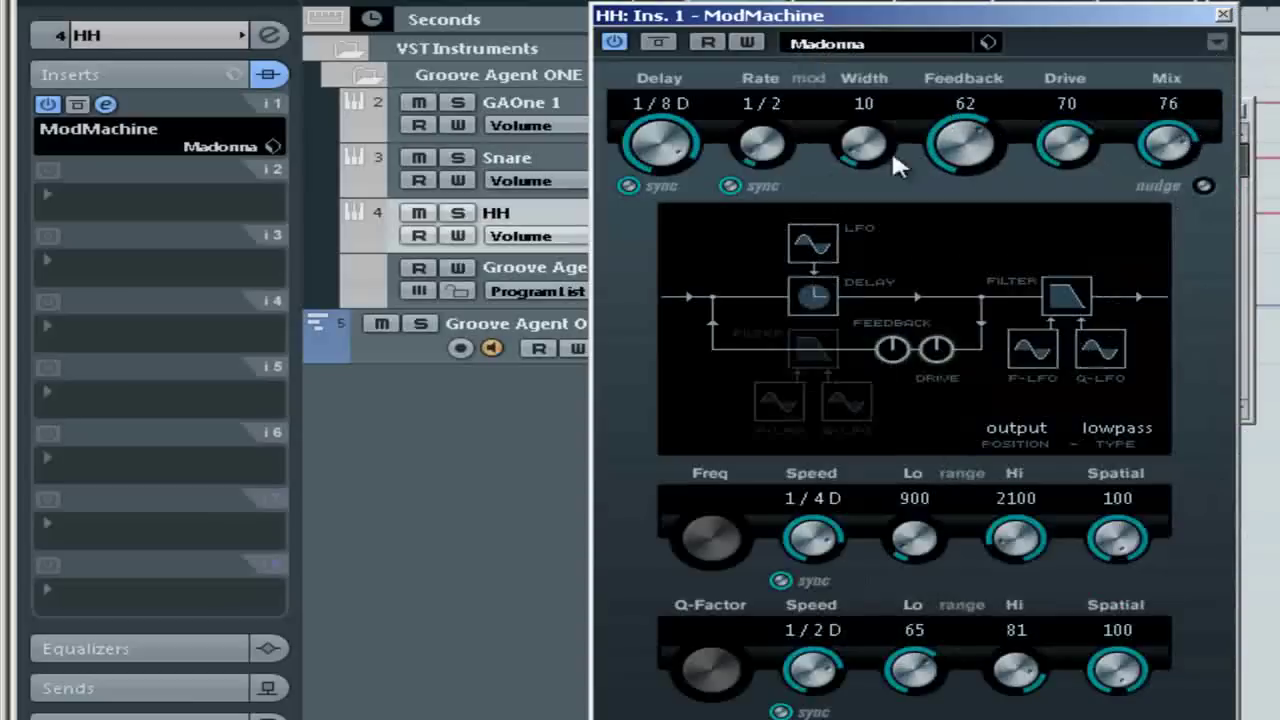
left_click_drag(849, 143, 858, 1)
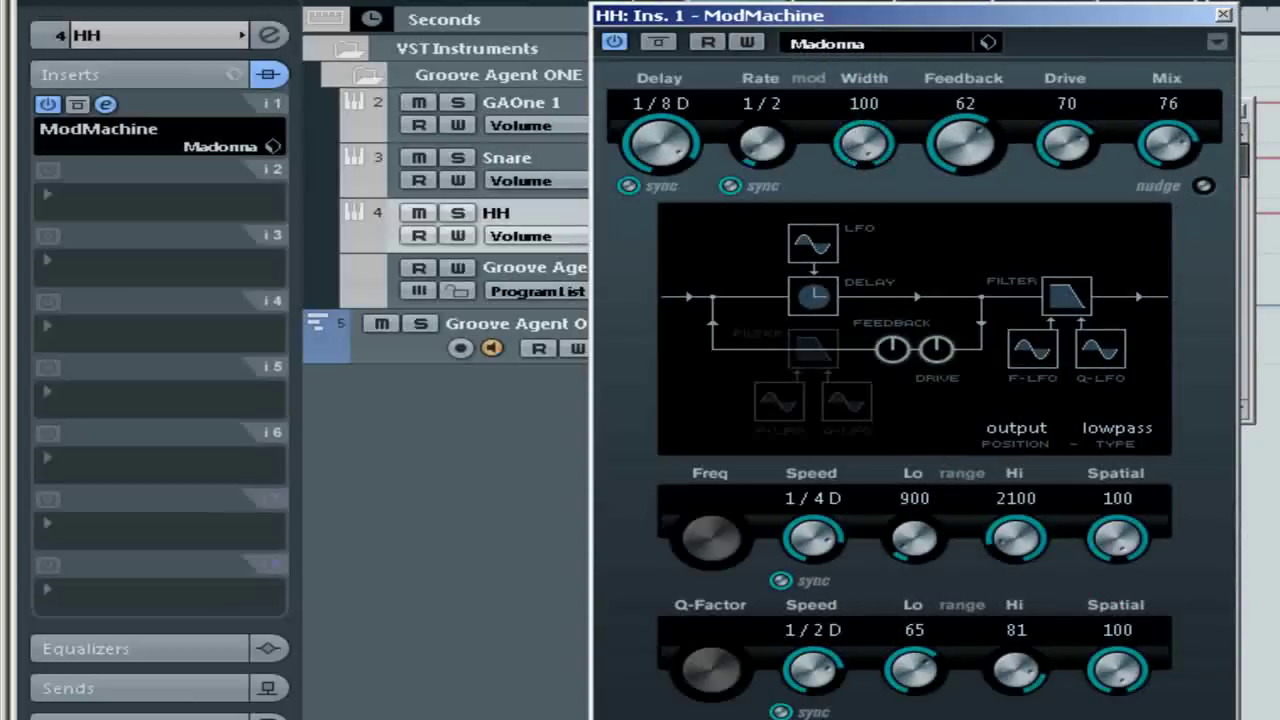
left_click(1223, 15)
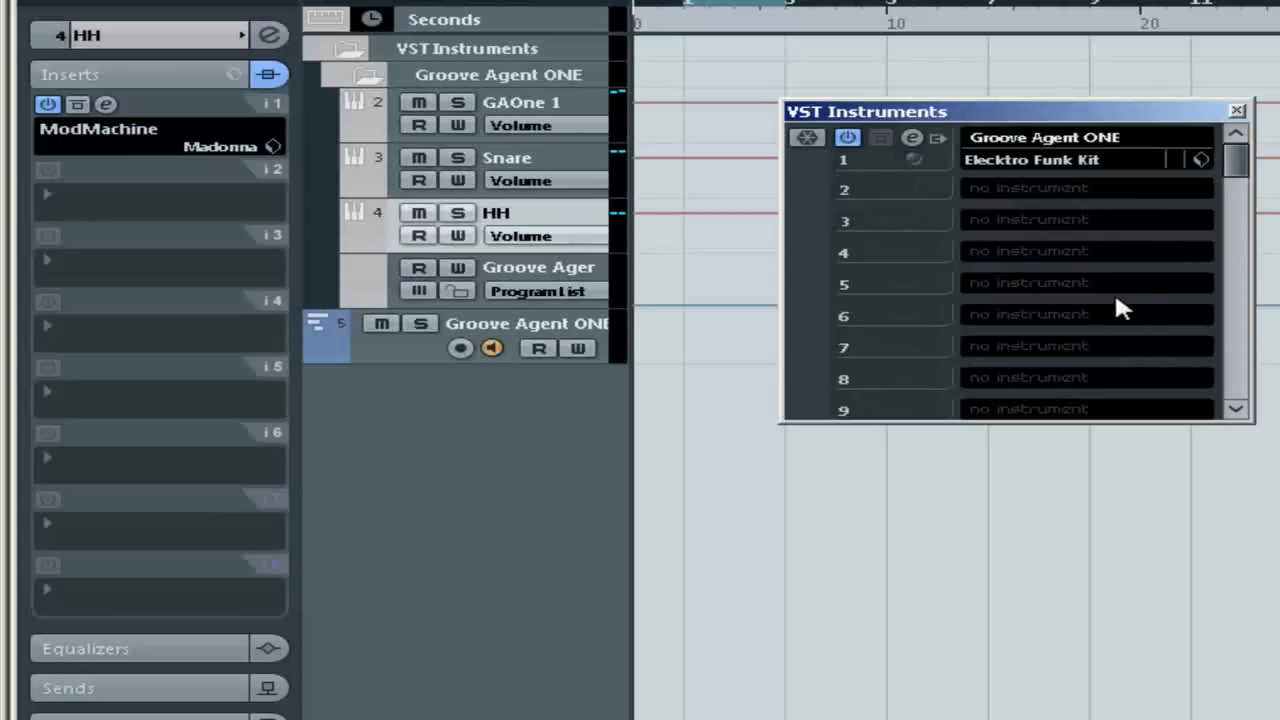
Show the list of Groove Agent ONE's stereo outputs.
left_click(937, 138)
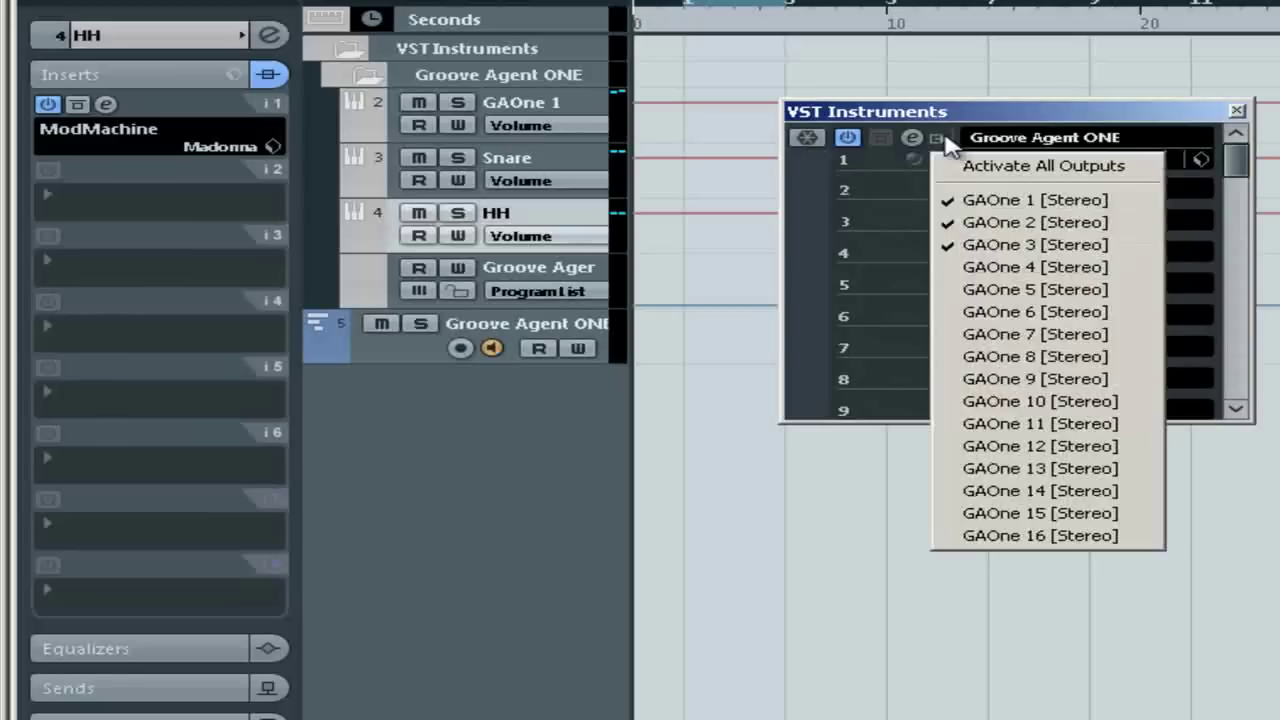